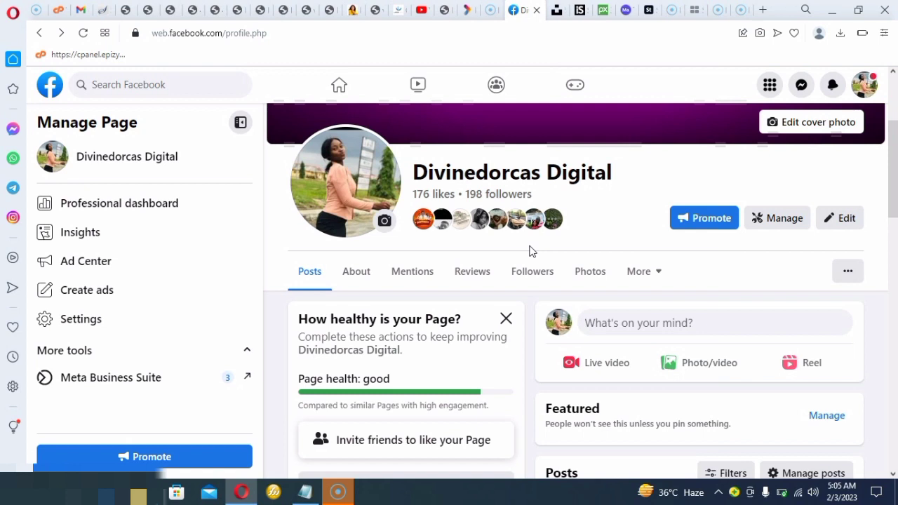
{"action": "left_click", "coordinate": [602, 186]}
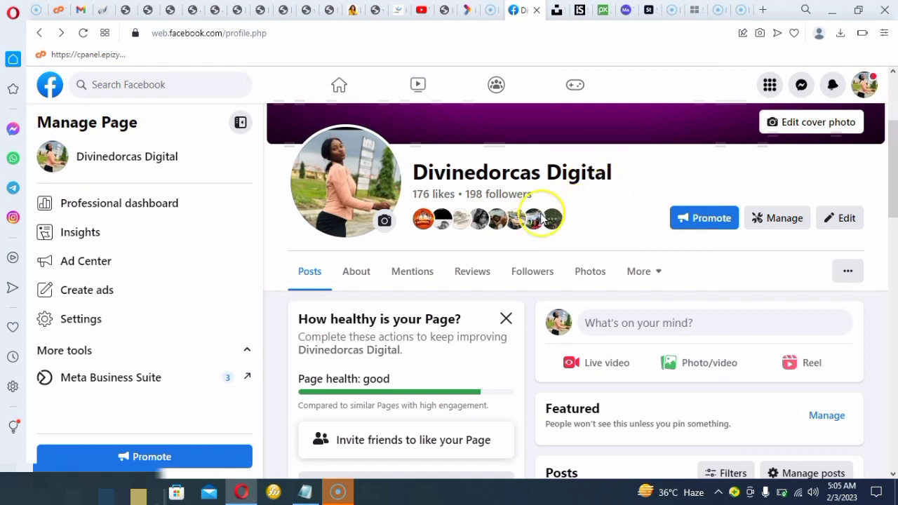
{"action": "mouse_move", "coordinate": [524, 224]}
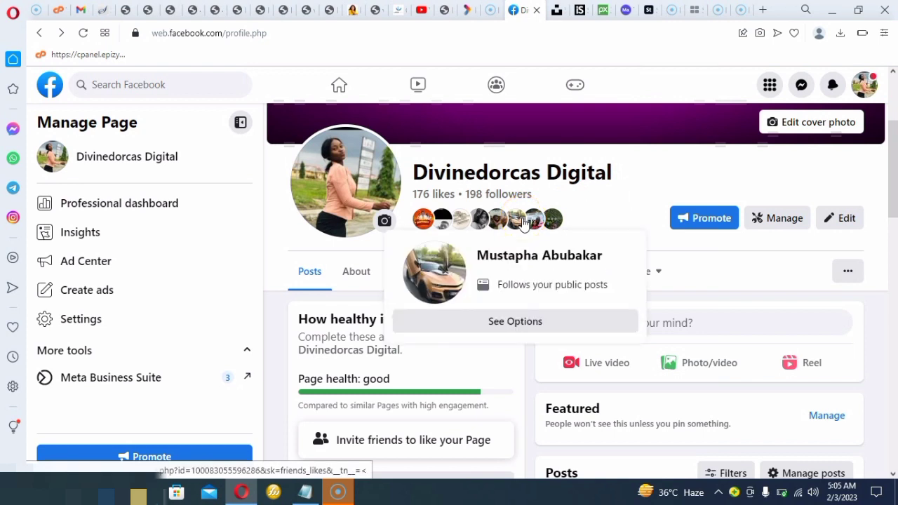
{"action": "left_click", "coordinate": [668, 200]}
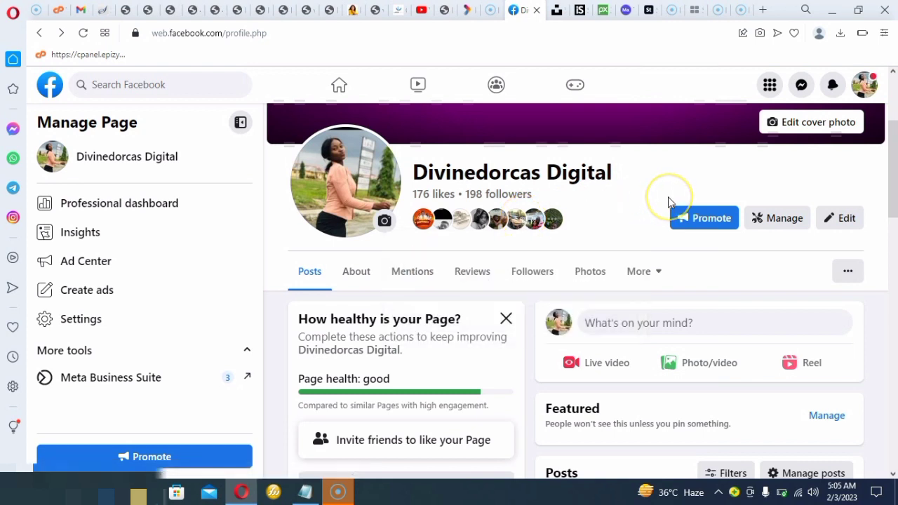
{"action": "left_click", "coordinate": [671, 171]}
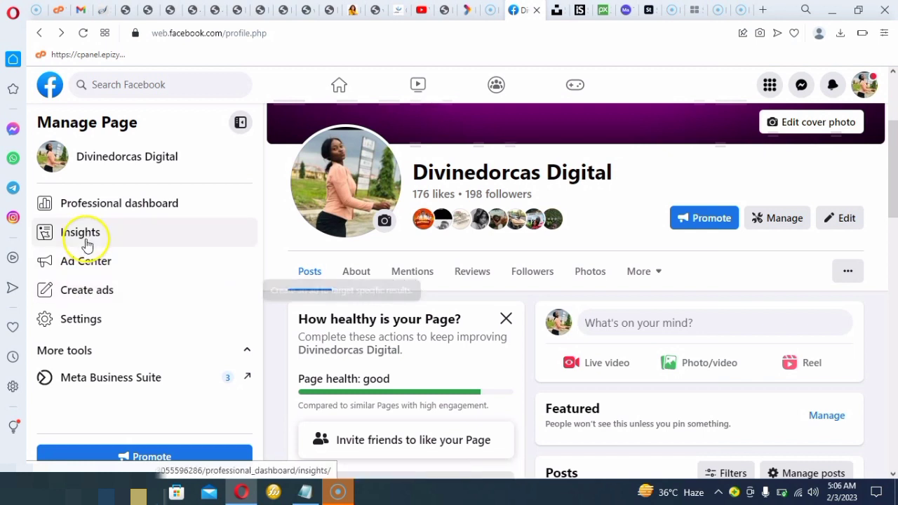
Open the Page's Ad Center and start creating a new ad with the Create new ad type
{"action": "left_click", "coordinate": [83, 263]}
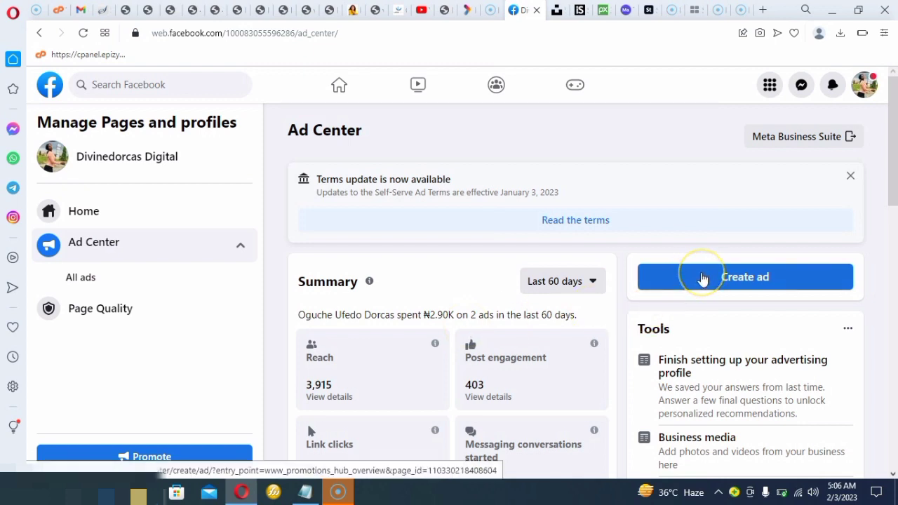
{"action": "left_click", "coordinate": [703, 278]}
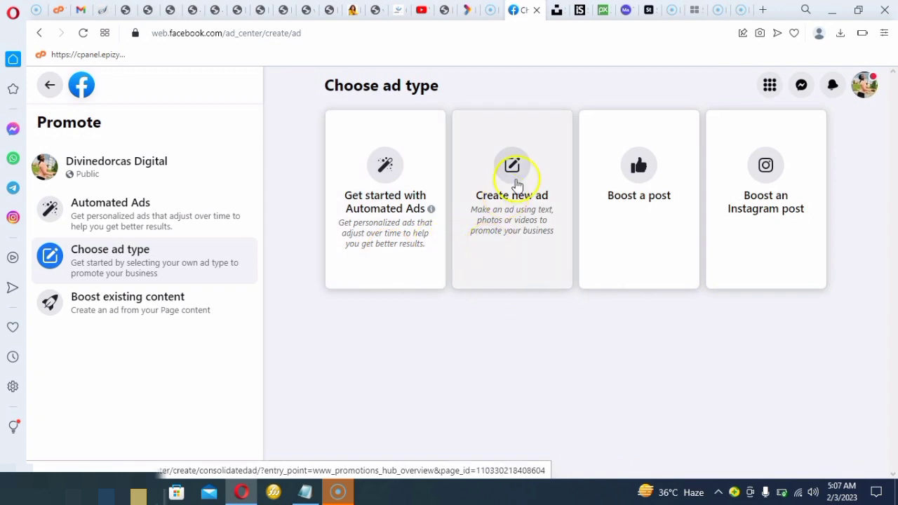
{"action": "left_click", "coordinate": [514, 219]}
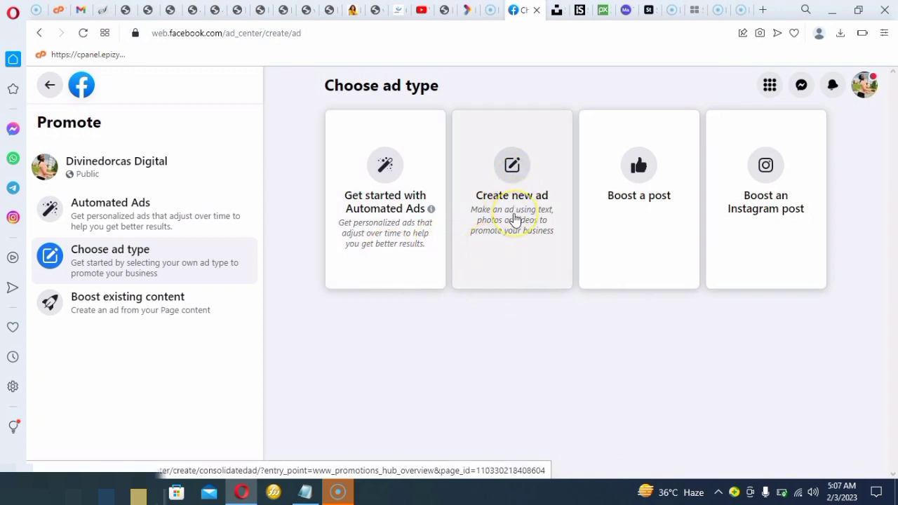
{"action": "left_click", "coordinate": [513, 220]}
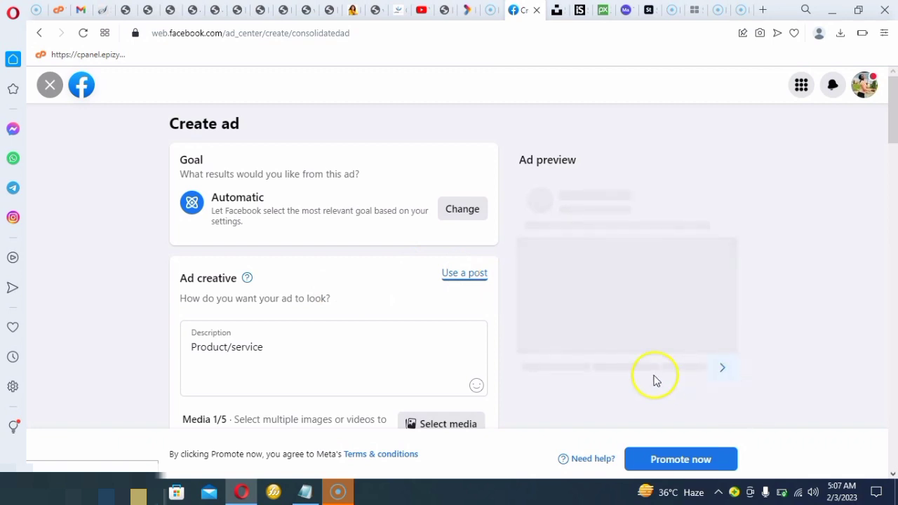
Examine the ad form's creative, special ad category, messaging and payment sections
{"action": "scroll", "coordinate": [654, 380], "scroll_direction": "down", "scroll_amount": 3}
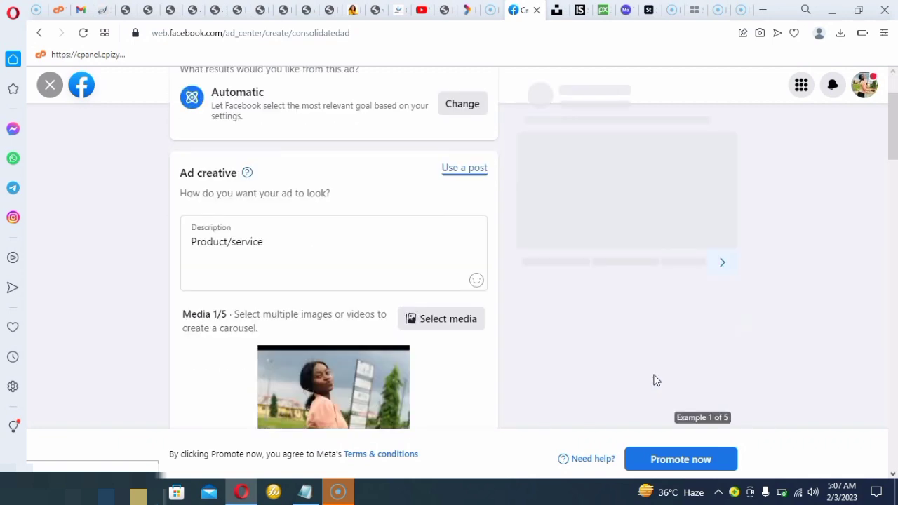
{"action": "scroll", "coordinate": [656, 380], "scroll_direction": "down", "scroll_amount": 1}
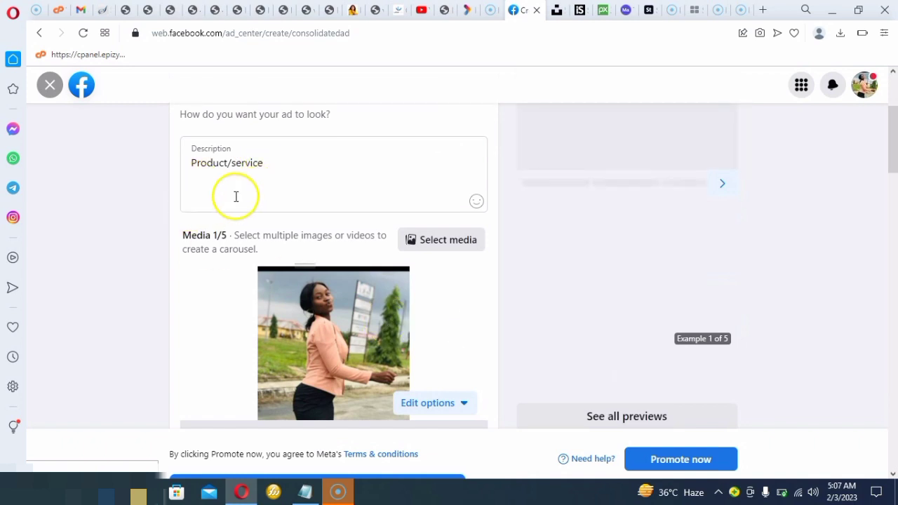
{"action": "left_click", "coordinate": [254, 186]}
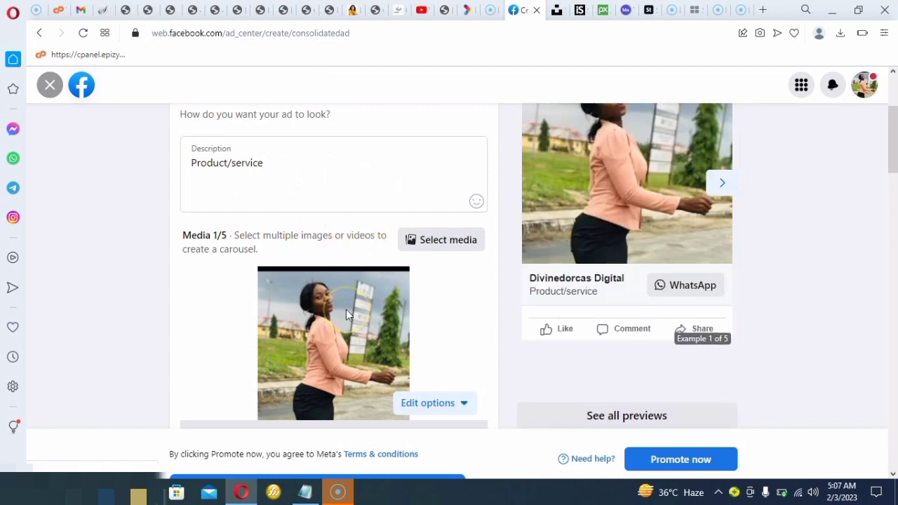
{"action": "scroll", "coordinate": [345, 309], "scroll_direction": "down", "scroll_amount": 1}
{"action": "scroll", "coordinate": [346, 309], "scroll_direction": "down", "scroll_amount": 3}
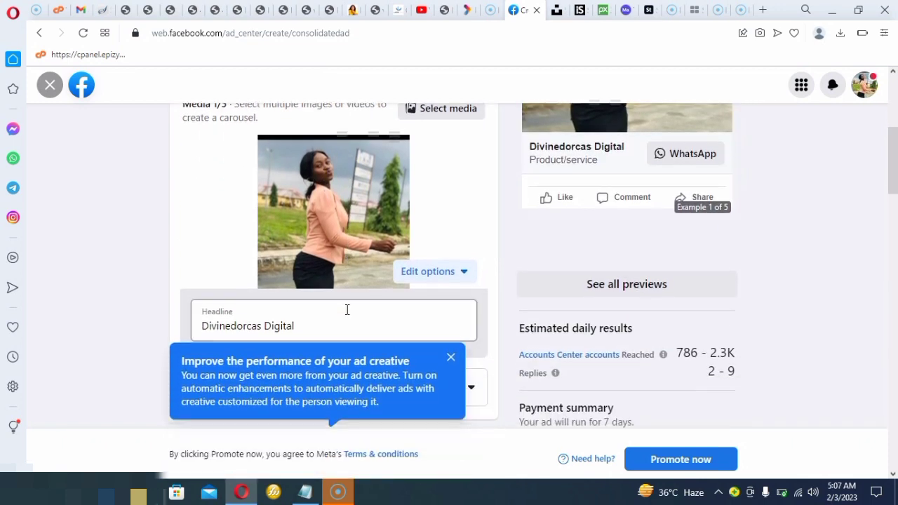
{"action": "scroll", "coordinate": [347, 310], "scroll_direction": "down", "scroll_amount": 6}
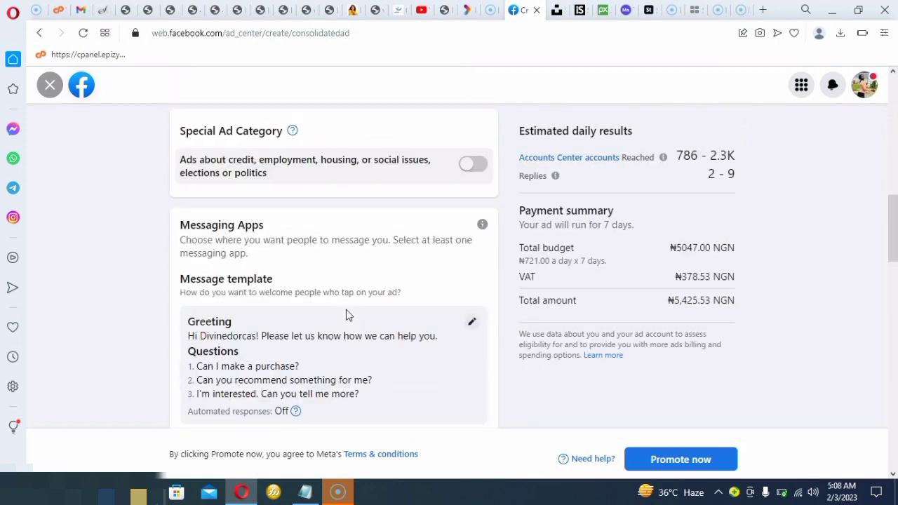
{"action": "scroll", "coordinate": [346, 313], "scroll_direction": "down", "scroll_amount": 4}
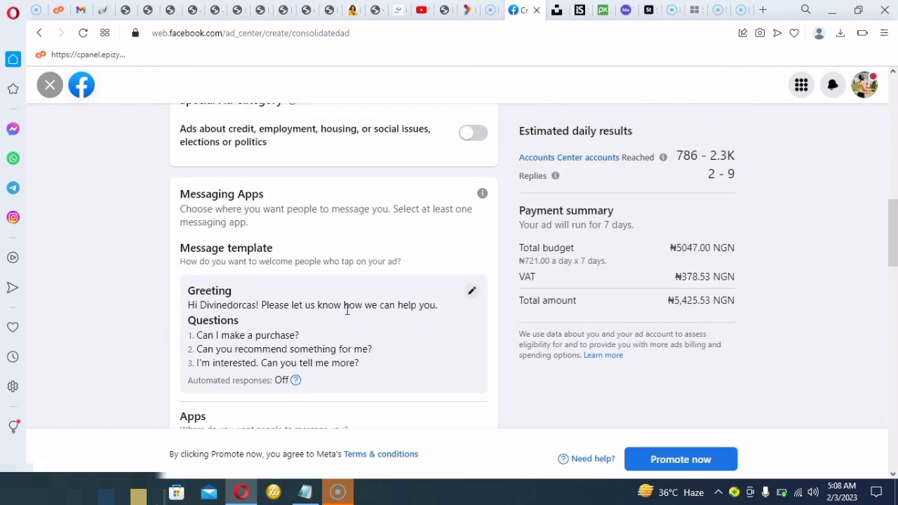
{"action": "scroll", "coordinate": [346, 315], "scroll_direction": "down", "scroll_amount": 7}
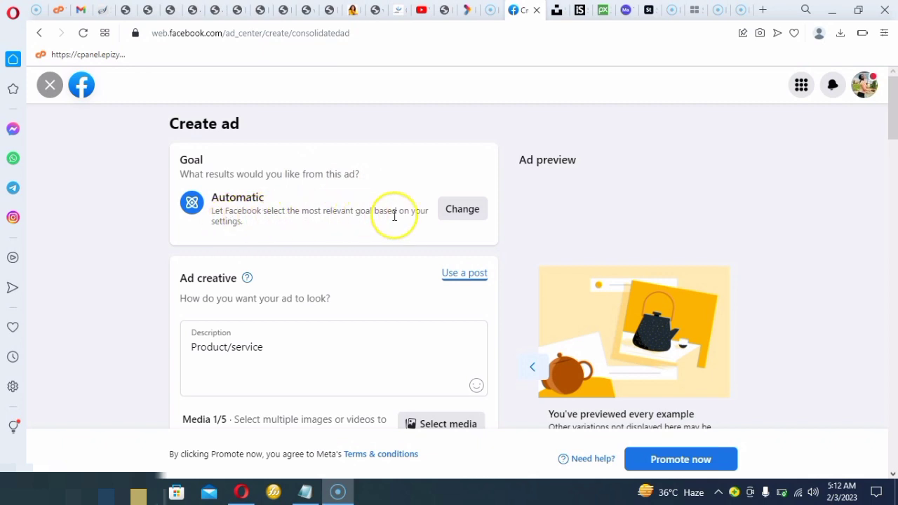
Change the ad goal to Get more messages and save it
{"action": "left_click", "coordinate": [456, 217]}
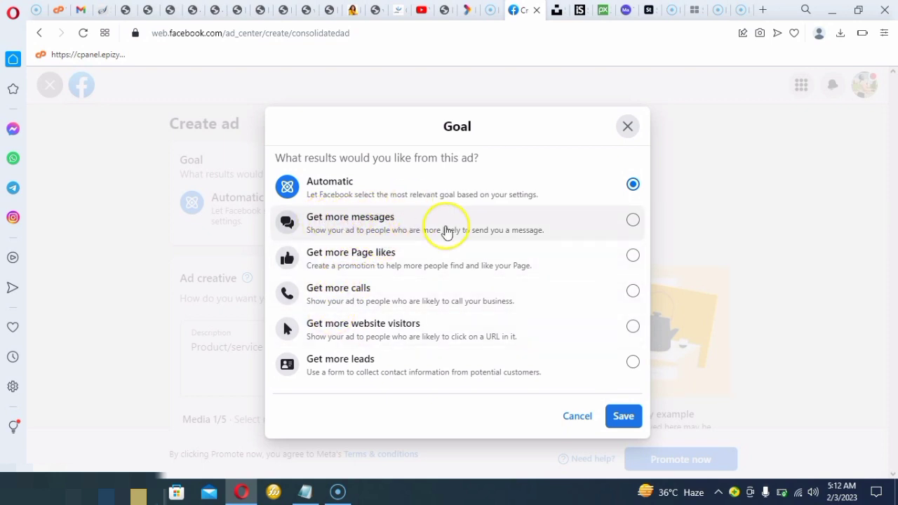
{"action": "left_click", "coordinate": [632, 221]}
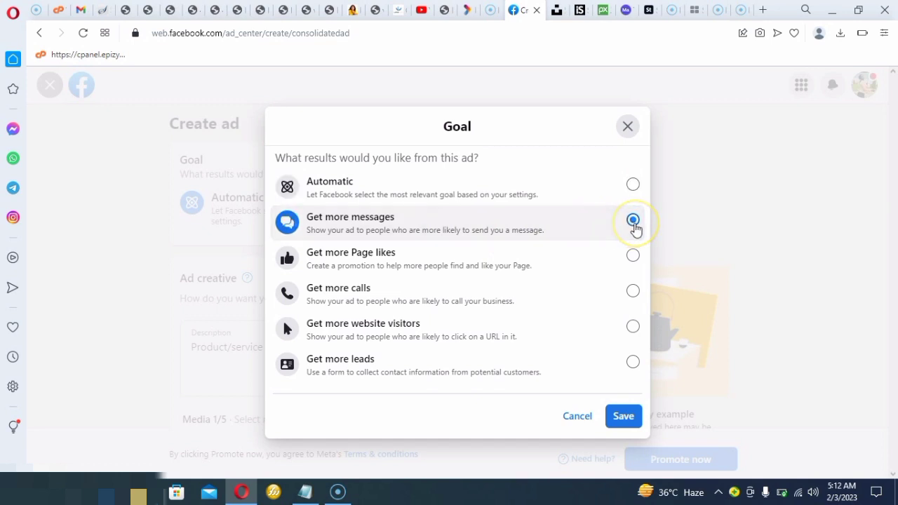
{"action": "left_click", "coordinate": [623, 418]}
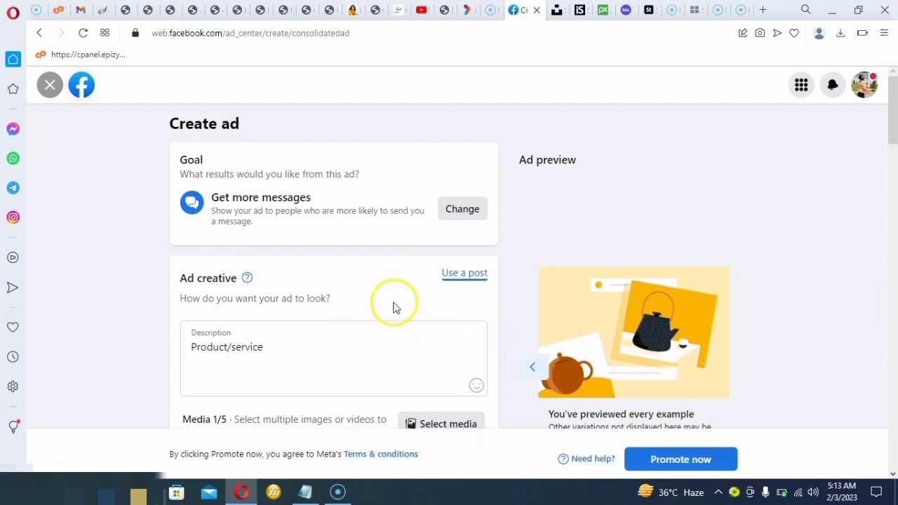
Replace the ad description with "divinedorcas digitals brings your way irresistable offer"
{"action": "left_click", "coordinate": [249, 347]}
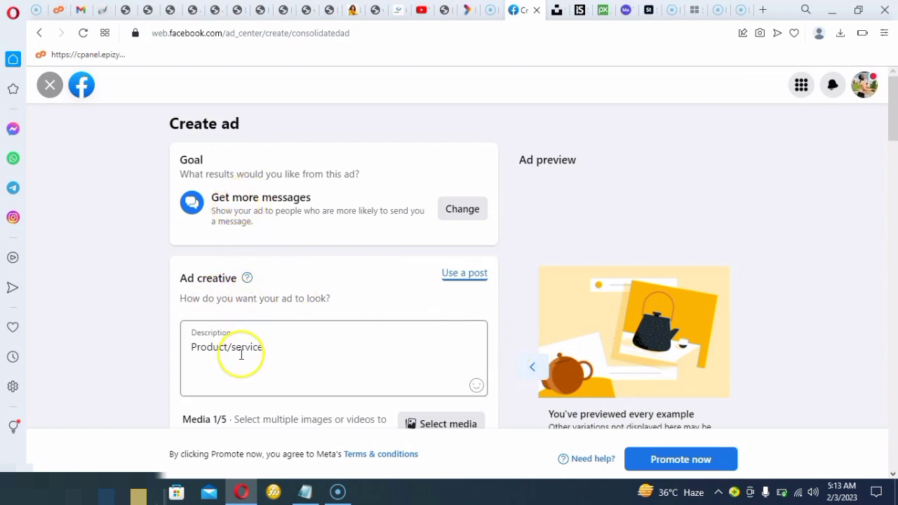
{"action": "left_click", "coordinate": [267, 349]}
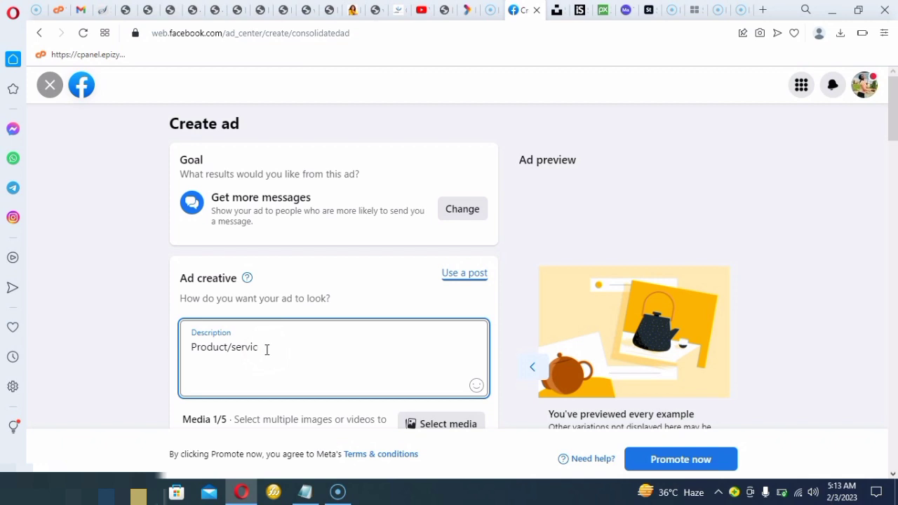
{"action": "key", "text": "BackSpace"}
{"action": "key", "text": "BackSpace"}
{"action": "key", "text": "BackSpace"}
{"action": "key", "text": "BackSpace"}
{"action": "key", "text": "BackSpace"}
{"action": "key", "text": "BackSpace"}
{"action": "key", "text": "BackSpace"}
{"action": "key", "text": "BackSpace"}
{"action": "key", "text": "BackSpace"}
{"action": "key", "text": "BackSpace"}
{"action": "key", "text": "BackSpace"}
{"action": "key", "text": "BackSpace"}
{"action": "key", "text": "BackSpace"}
{"action": "key", "text": "BackSpace"}
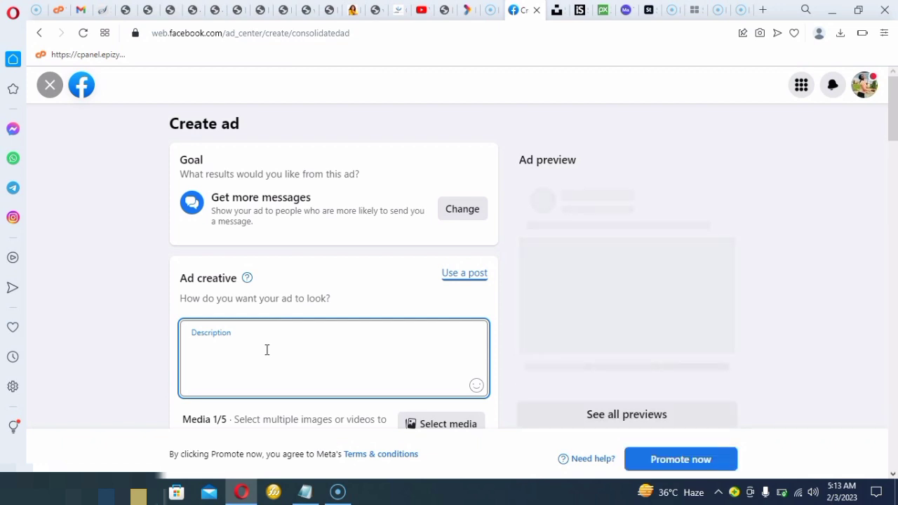
{"action": "type", "text": "t"}
{"action": "key", "text": "BackSpace"}
{"action": "key", "text": "BackSpace"}
{"action": "key", "text": "BackSpace"}
{"action": "key", "text": "BackSpace"}
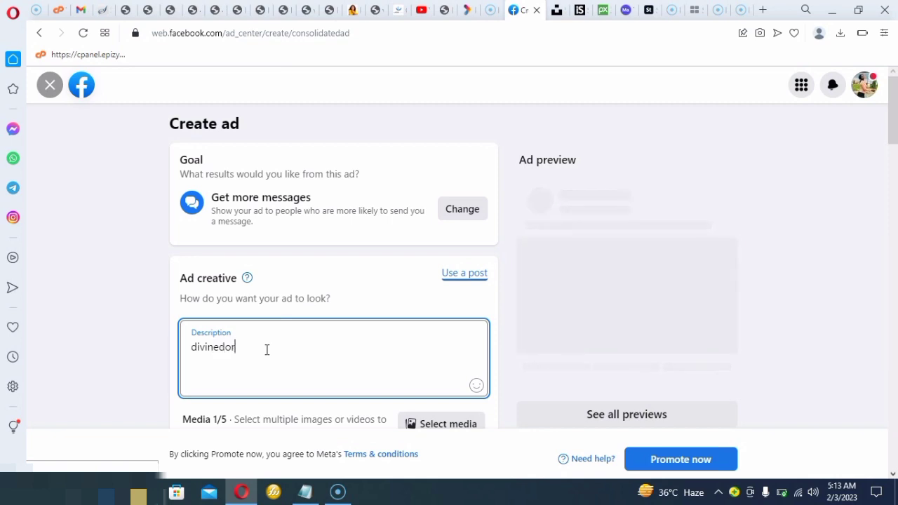
{"action": "type", "text": "divinedorcas"}
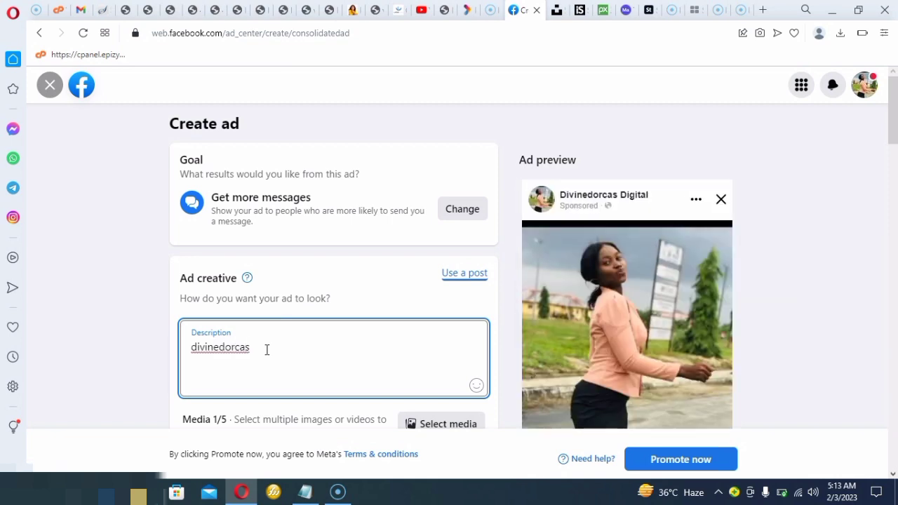
{"action": "type", "text": " digitals brings"}
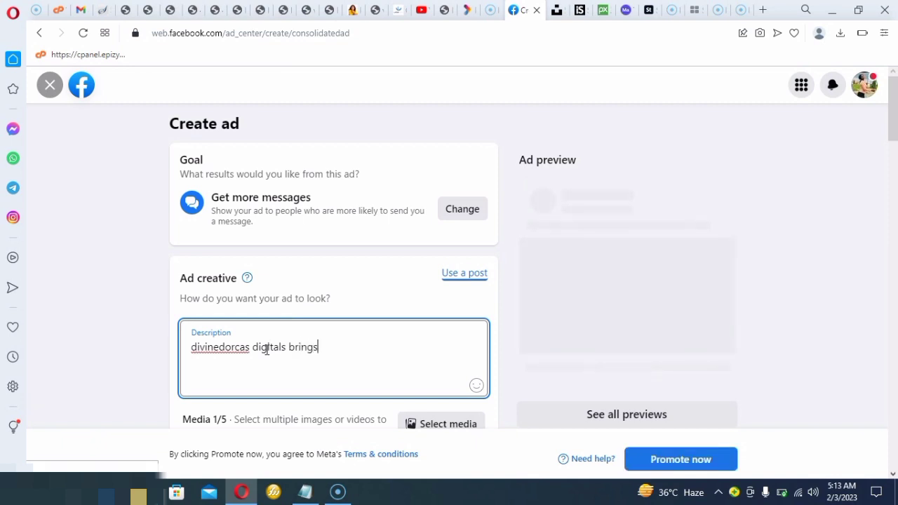
{"action": "type", "text": " your wau"}
{"action": "type", "text": "offer"}
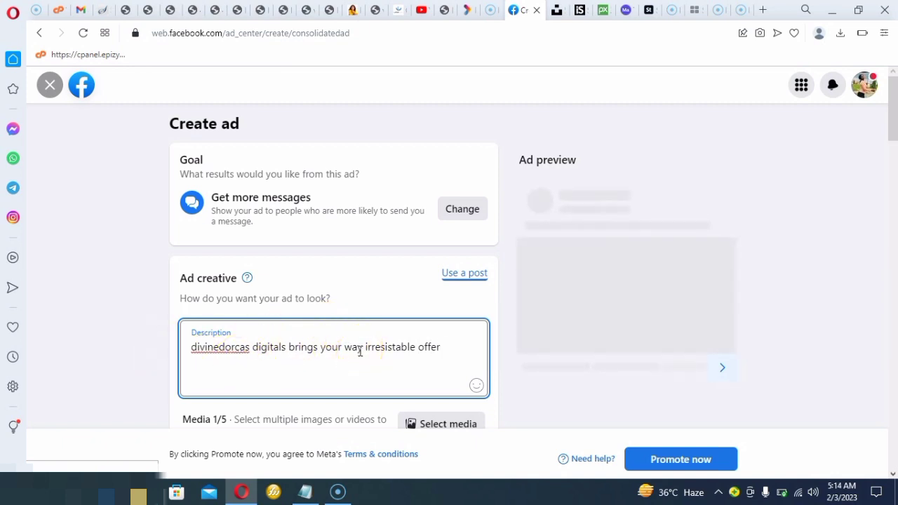
{"action": "left_click", "coordinate": [504, 348]}
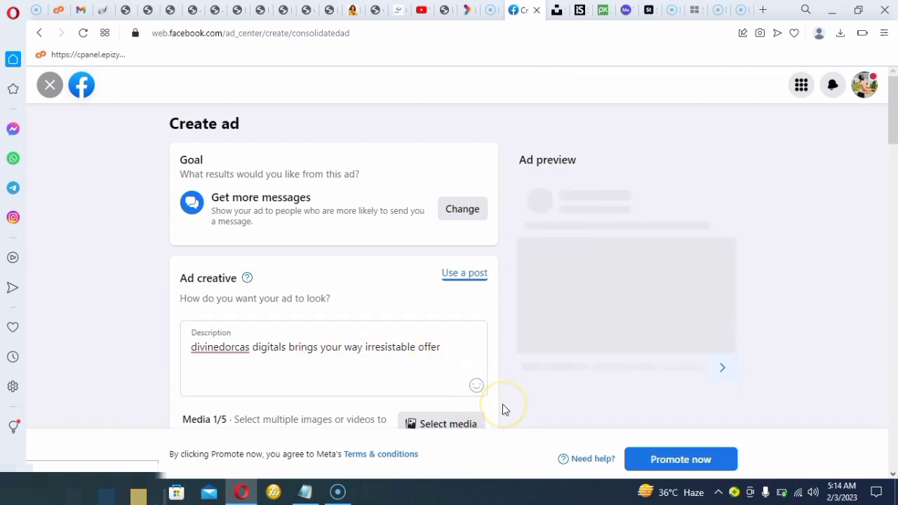
{"action": "scroll", "coordinate": [502, 410], "scroll_direction": "down", "scroll_amount": 3}
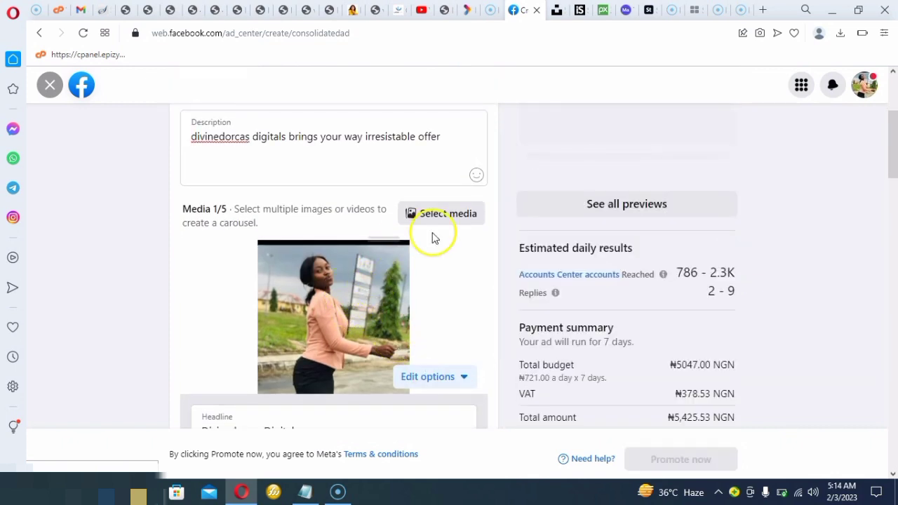
{"action": "left_click", "coordinate": [457, 216]}
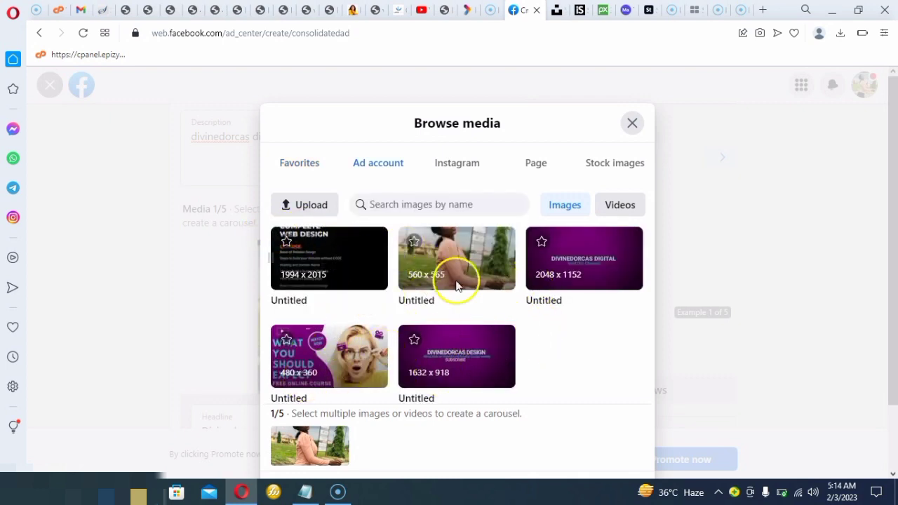
{"action": "left_click", "coordinate": [358, 264]}
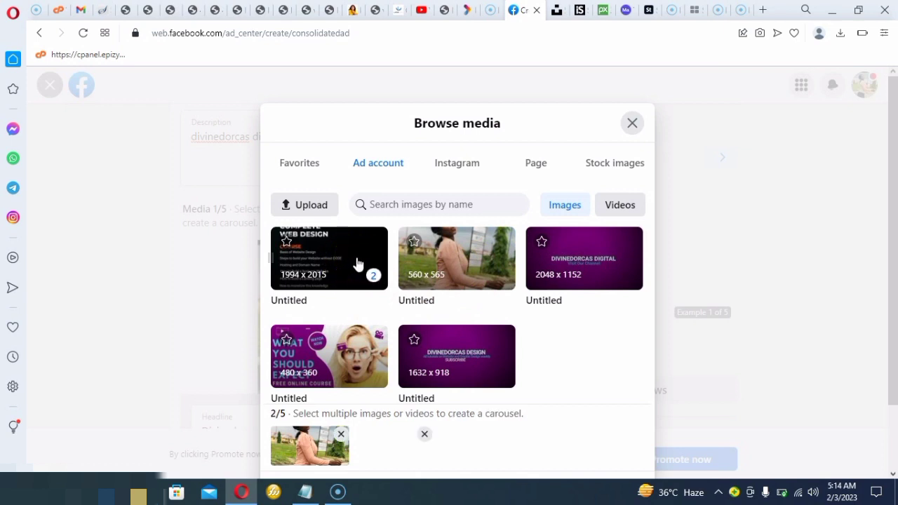
{"action": "left_click", "coordinate": [430, 264]}
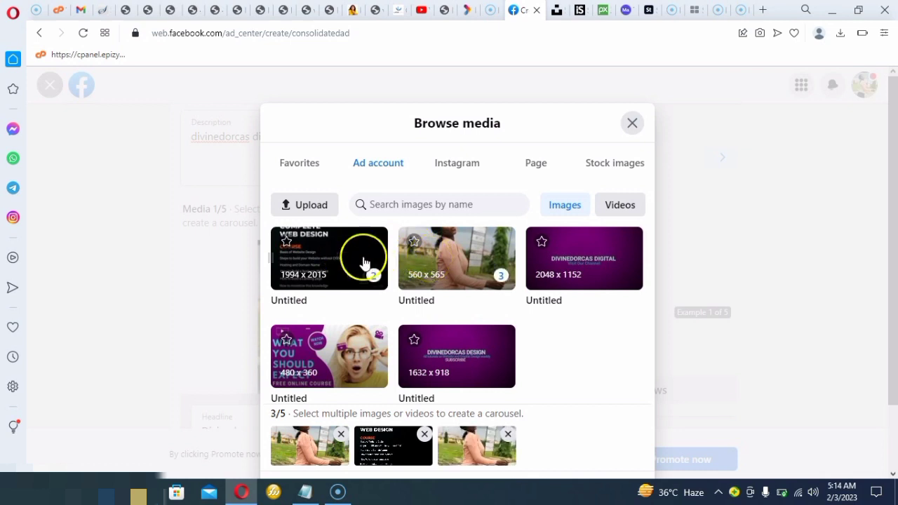
{"action": "left_click", "coordinate": [499, 276]}
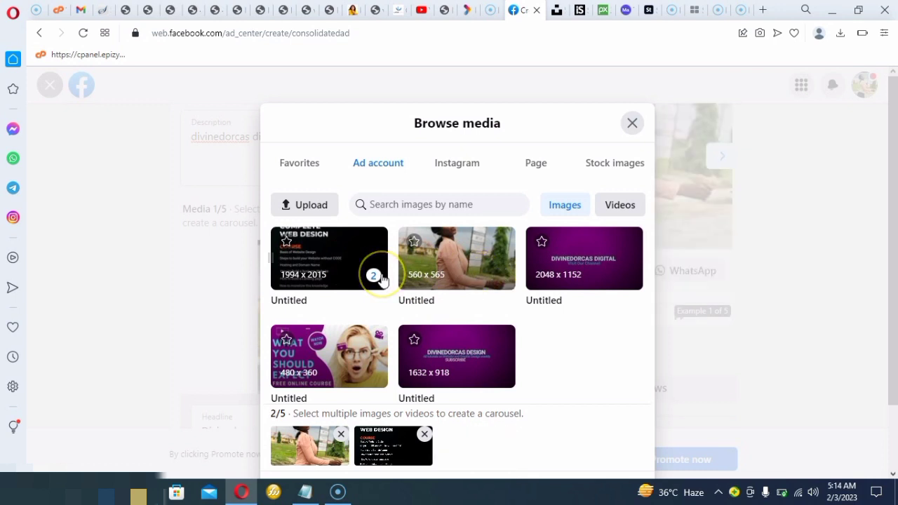
{"action": "left_click", "coordinate": [380, 275]}
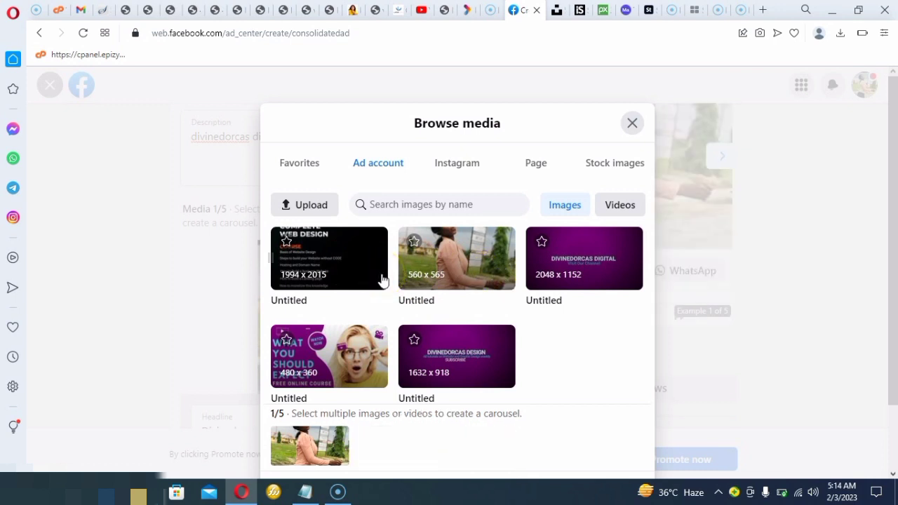
{"action": "left_click", "coordinate": [633, 124]}
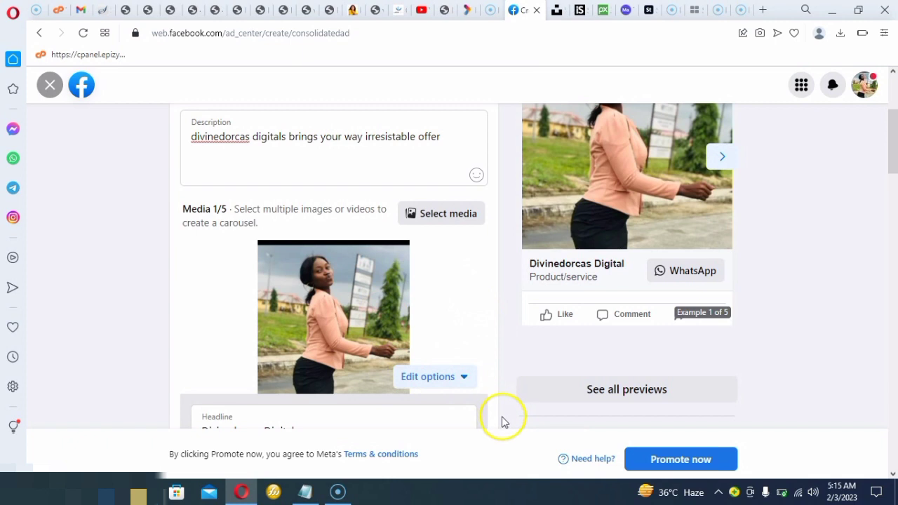
Enable Messenger as an additional app where people can message from the ad
{"action": "scroll", "coordinate": [501, 421], "scroll_direction": "down", "scroll_amount": 3}
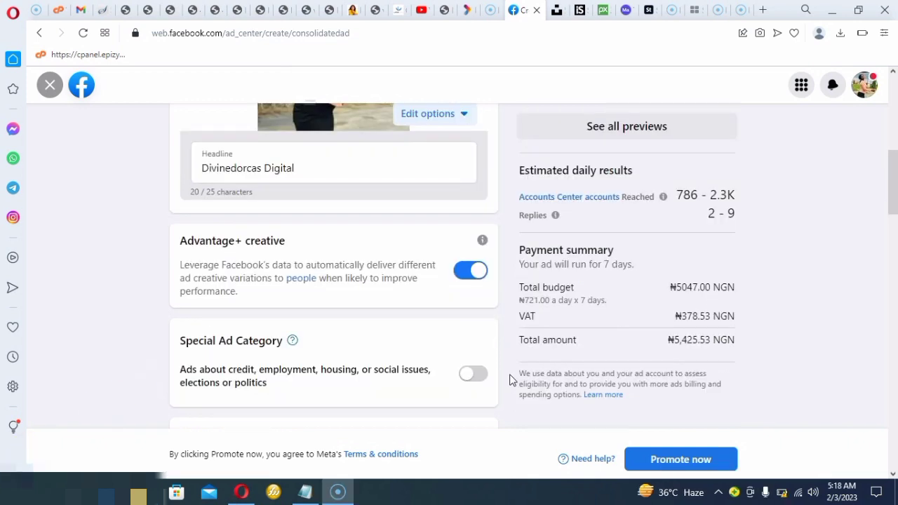
{"action": "scroll", "coordinate": [510, 379], "scroll_direction": "down", "scroll_amount": 3}
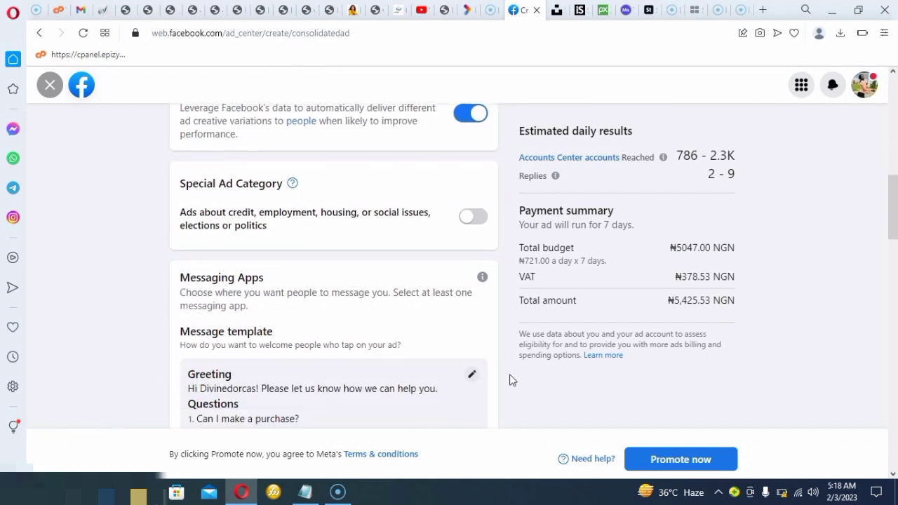
{"action": "scroll", "coordinate": [511, 379], "scroll_direction": "down", "scroll_amount": 1}
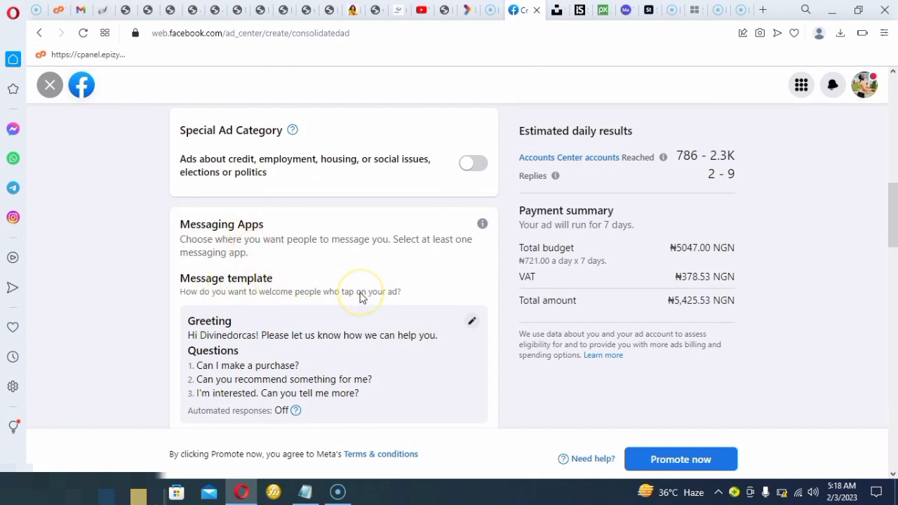
{"action": "scroll", "coordinate": [360, 298], "scroll_direction": "down", "scroll_amount": 3}
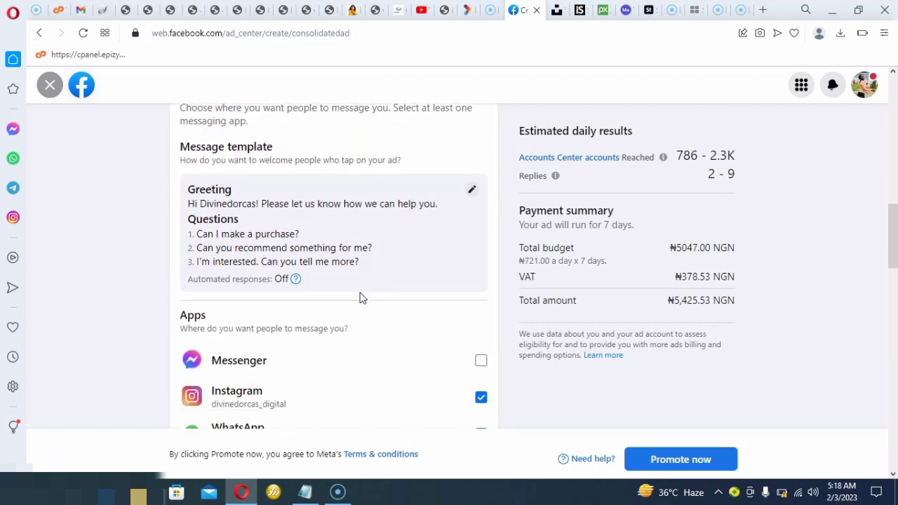
{"action": "scroll", "coordinate": [360, 297], "scroll_direction": "down", "scroll_amount": 1}
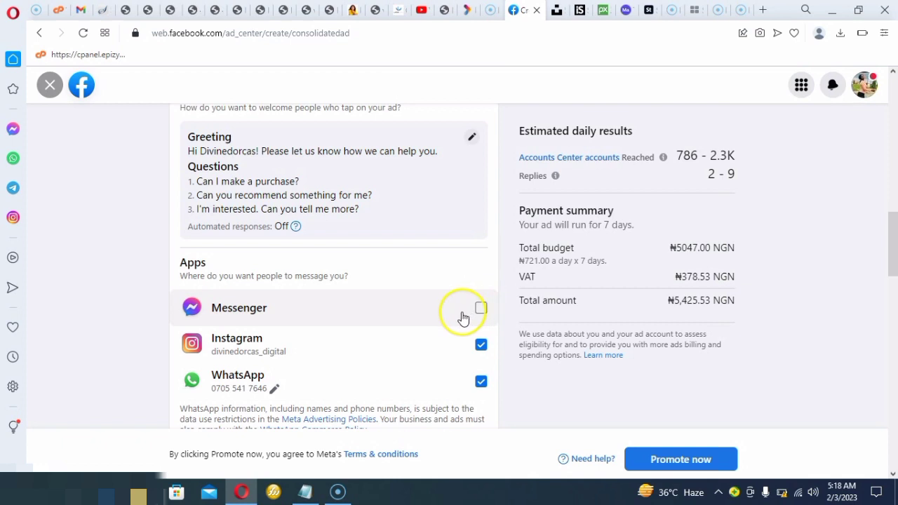
{"action": "left_click", "coordinate": [486, 309]}
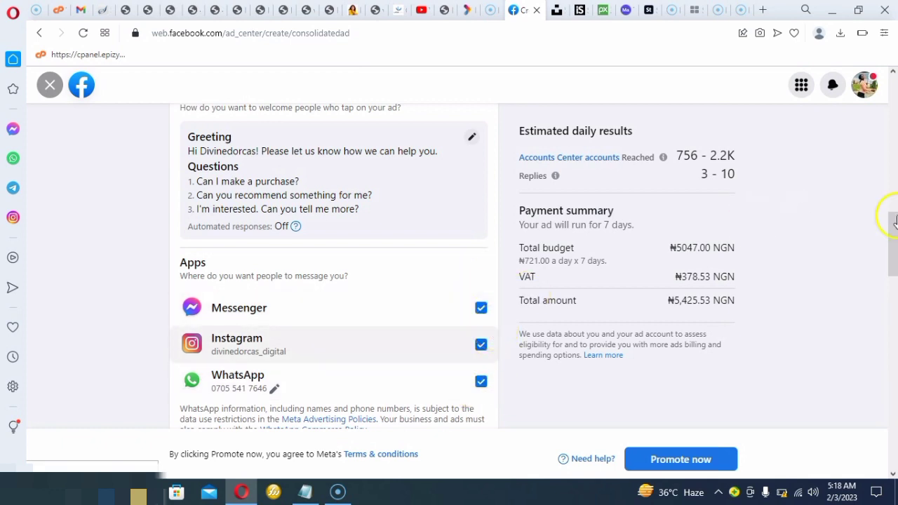
Open the audience details for people chosen through targeting for editing
{"action": "scroll", "coordinate": [877, 85], "scroll_direction": "up", "scroll_amount": 2}
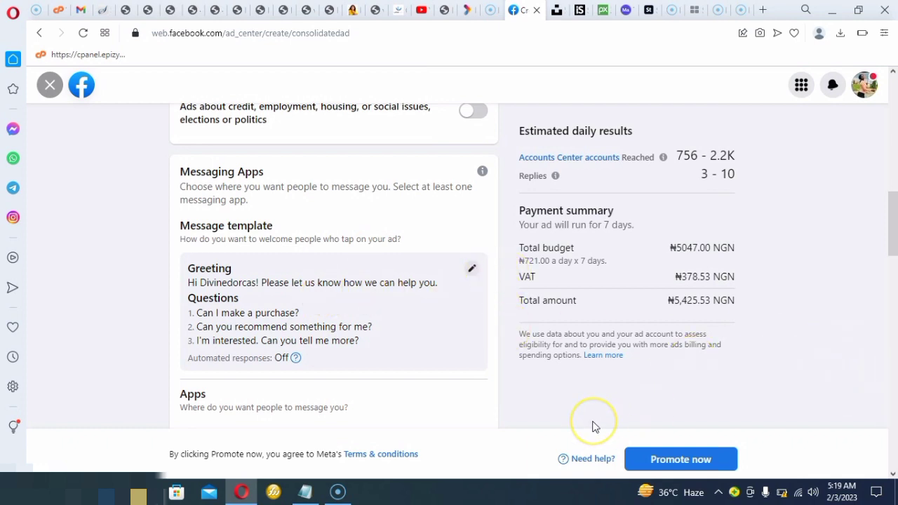
{"action": "scroll", "coordinate": [593, 426], "scroll_direction": "down", "scroll_amount": 3}
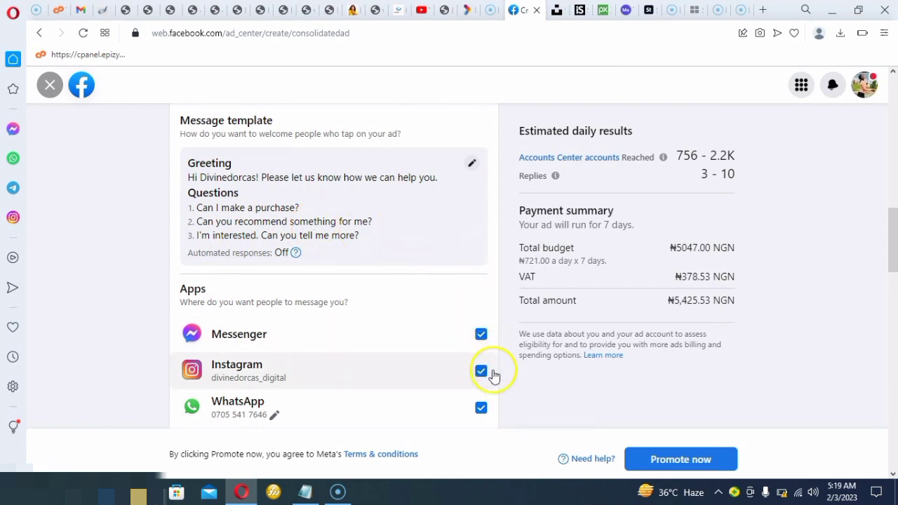
{"action": "scroll", "coordinate": [501, 453], "scroll_direction": "down", "scroll_amount": 2}
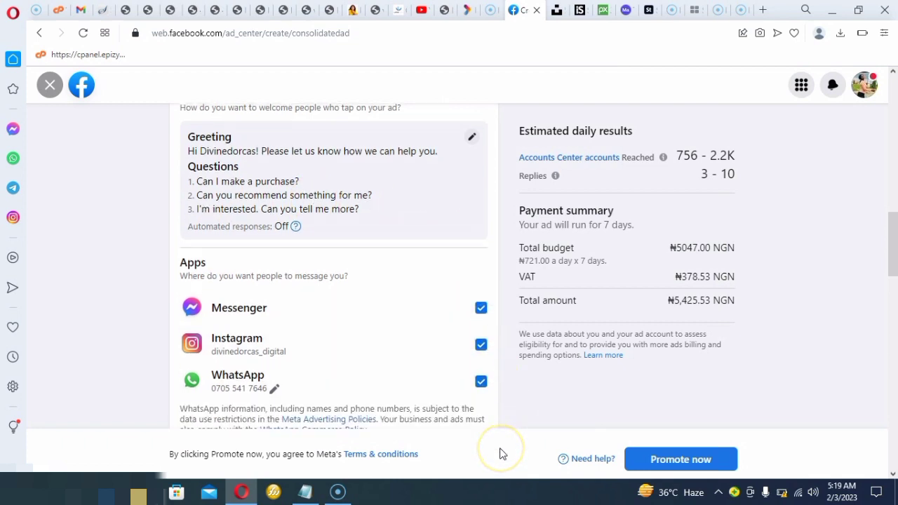
{"action": "scroll", "coordinate": [501, 454], "scroll_direction": "down", "scroll_amount": 5}
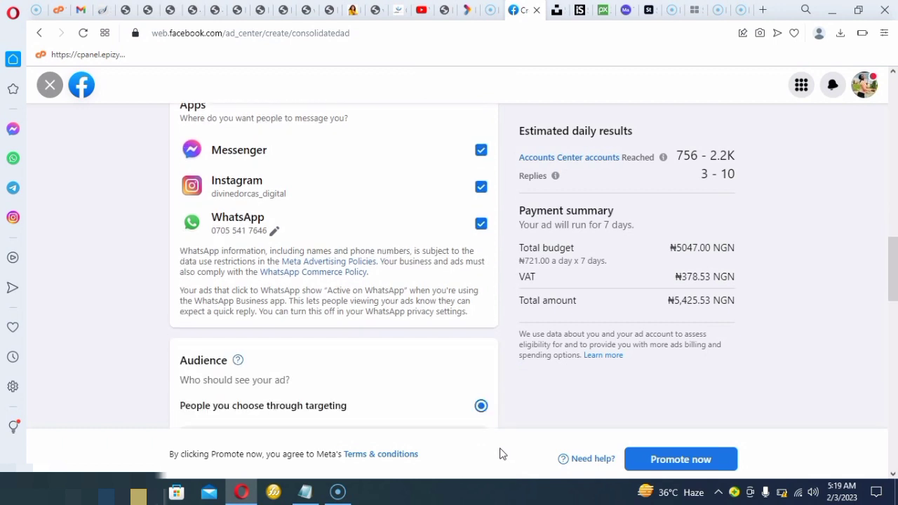
{"action": "scroll", "coordinate": [502, 454], "scroll_direction": "down", "scroll_amount": 2}
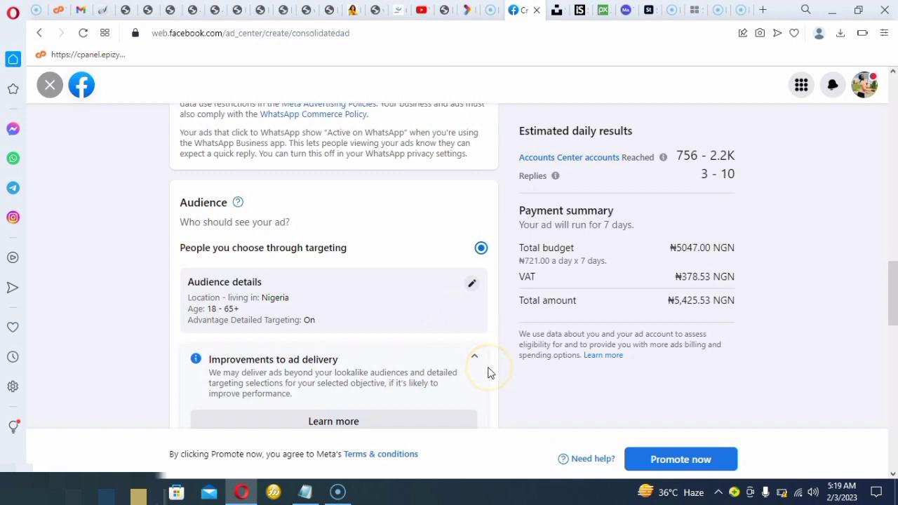
{"action": "scroll", "coordinate": [490, 373], "scroll_direction": "down", "scroll_amount": 1}
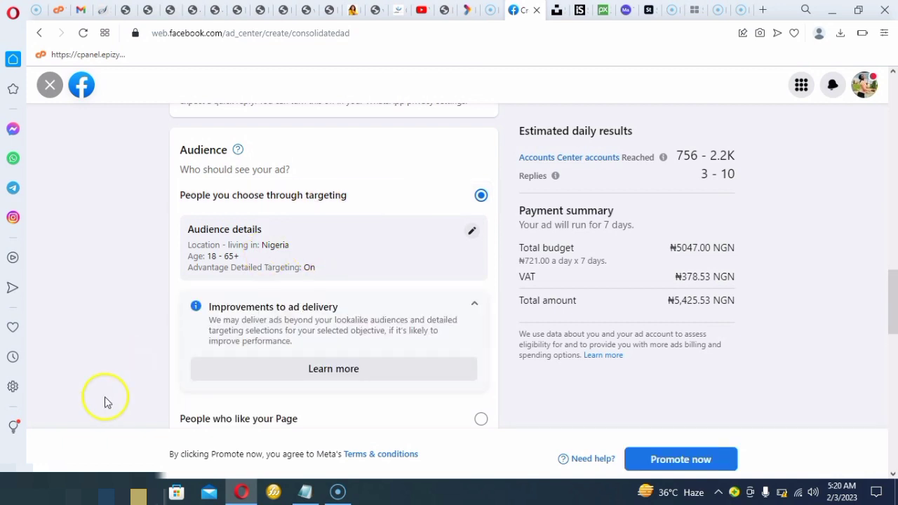
{"action": "left_click", "coordinate": [472, 233]}
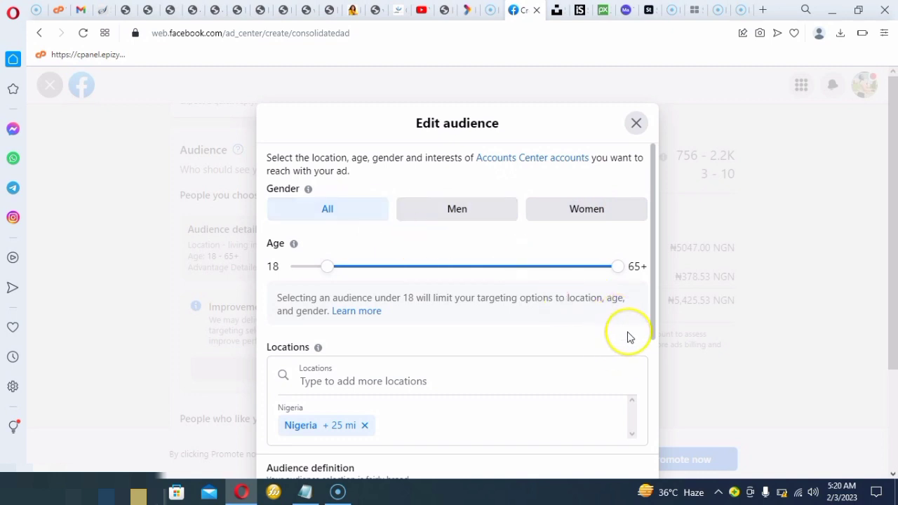
{"action": "scroll", "coordinate": [654, 365], "scroll_direction": "down", "scroll_amount": 1}
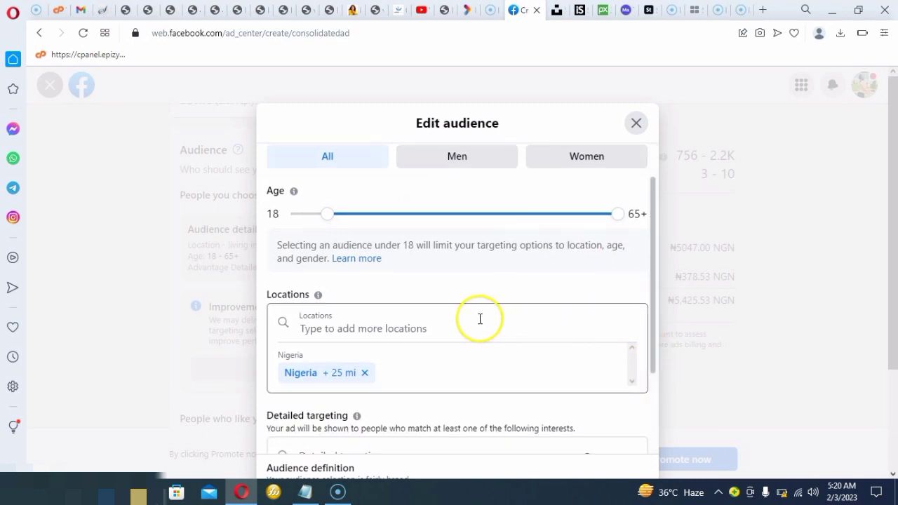
Set the audience location to the city of Abuja, Federal Capital Territory, Nigeria
{"action": "left_click", "coordinate": [439, 320]}
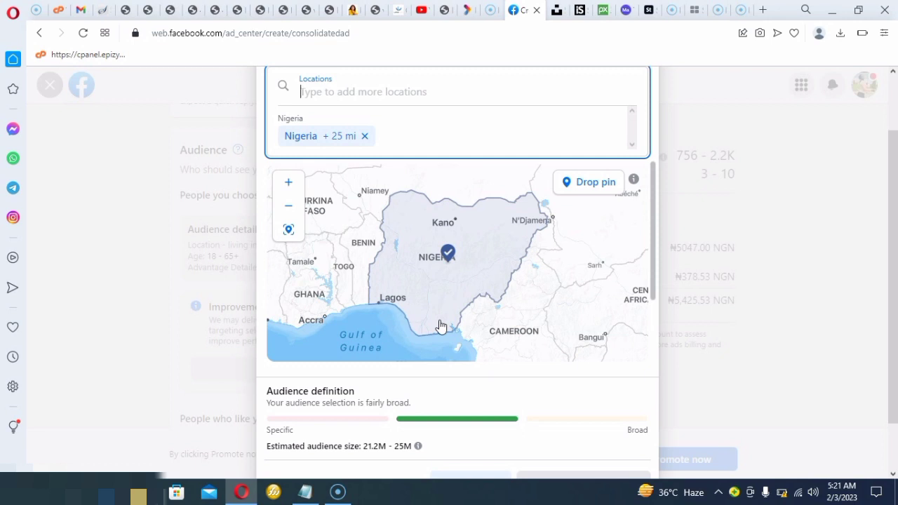
{"action": "type", "text": "abuja"}
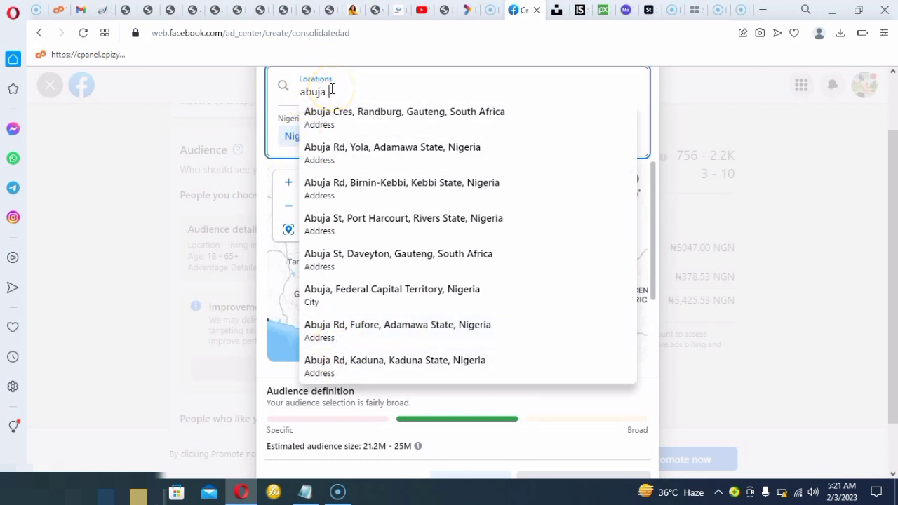
{"action": "key", "text": "BackSpace"}
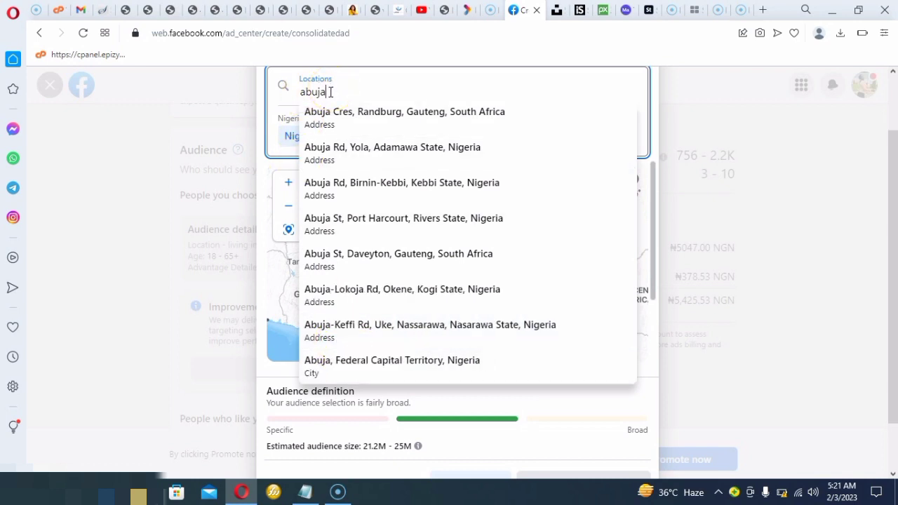
{"action": "left_click", "coordinate": [331, 92]}
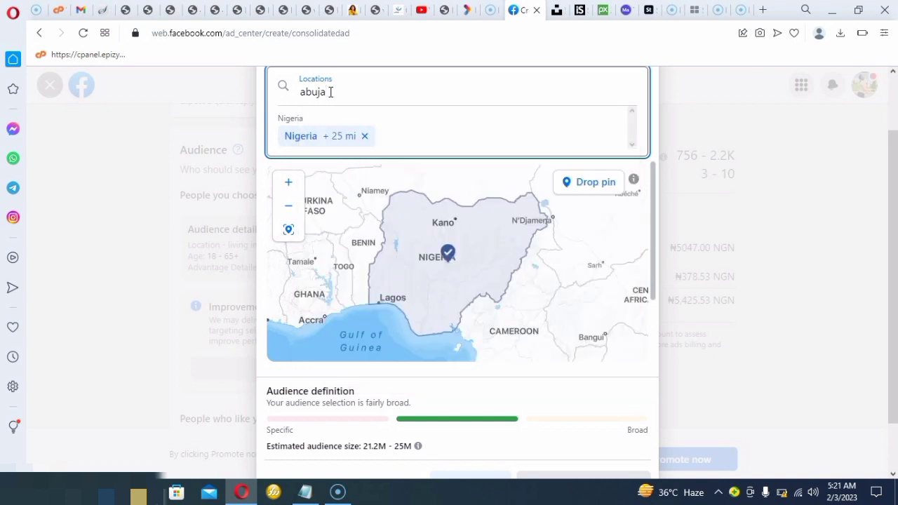
{"action": "left_click", "coordinate": [348, 82]}
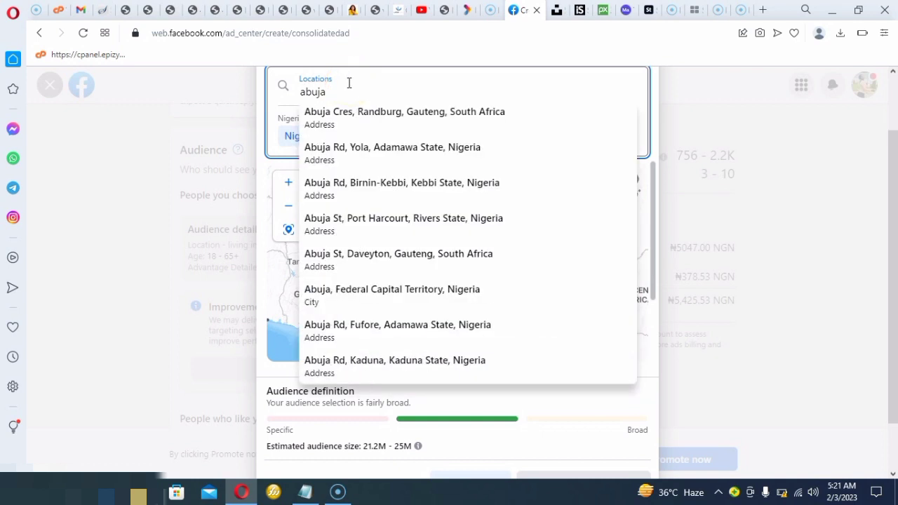
{"action": "left_click", "coordinate": [355, 303]}
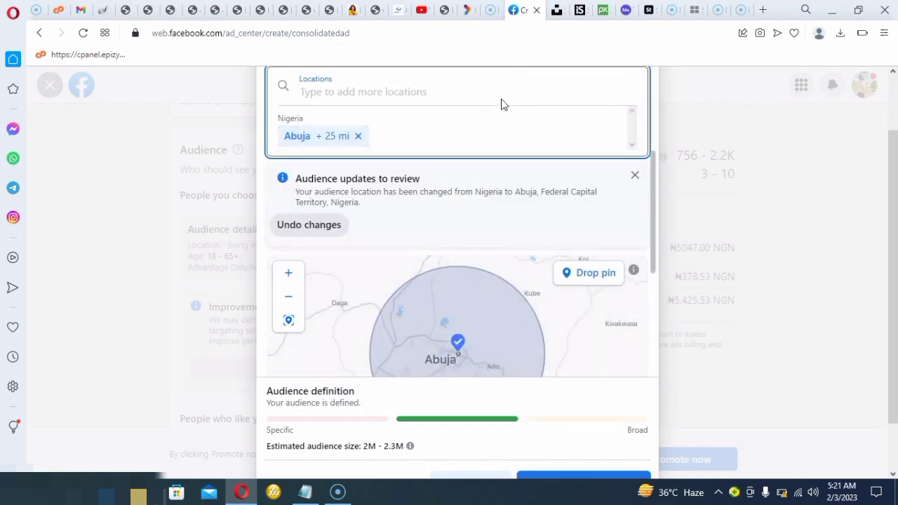
Add the state of Lagos, Nigeria, as a second audience location
{"action": "type", "text": "l"}
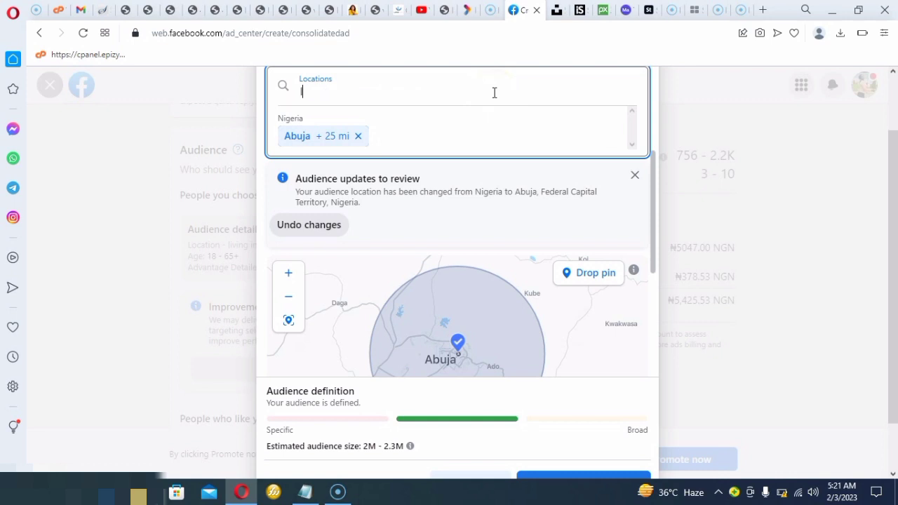
{"action": "type", "text": "agost"}
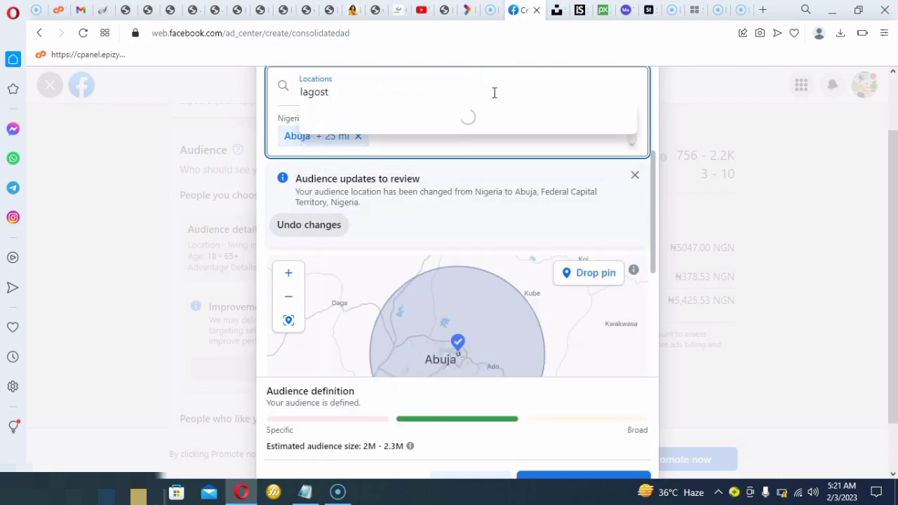
{"action": "key", "text": "BackSpace"}
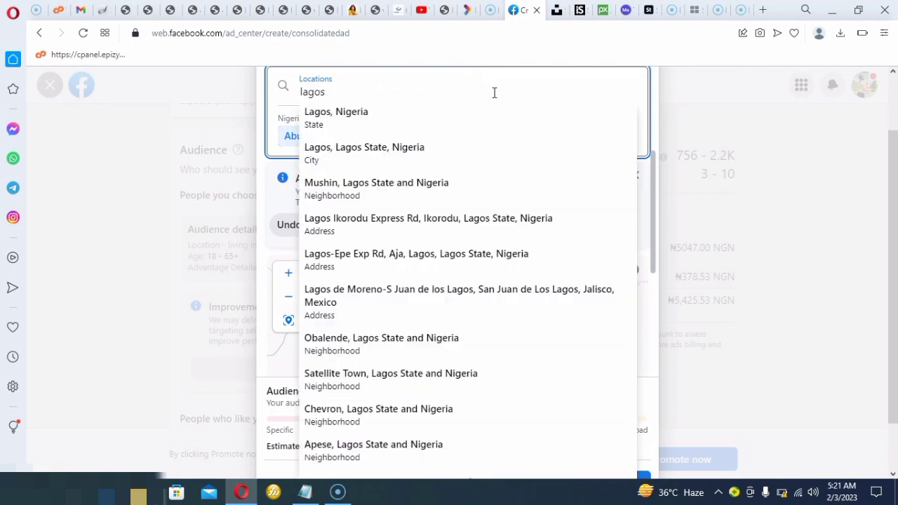
{"action": "left_click", "coordinate": [407, 115]}
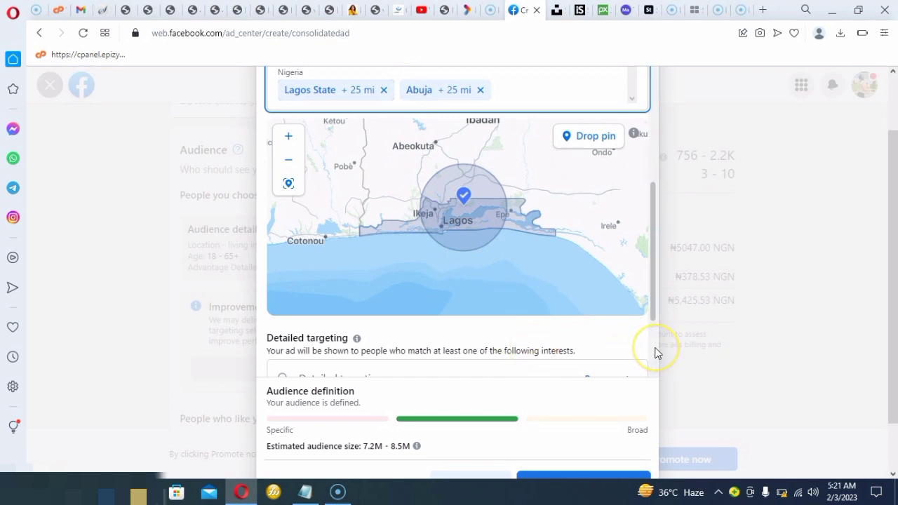
Search the detailed targeting interests for "website training"
{"action": "scroll", "coordinate": [656, 353], "scroll_direction": "down", "scroll_amount": 1}
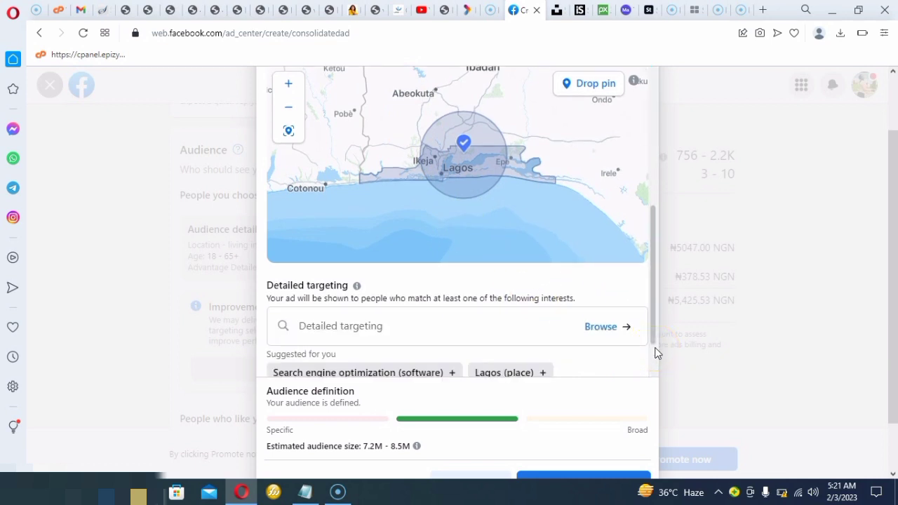
{"action": "scroll", "coordinate": [656, 353], "scroll_direction": "down", "scroll_amount": 1}
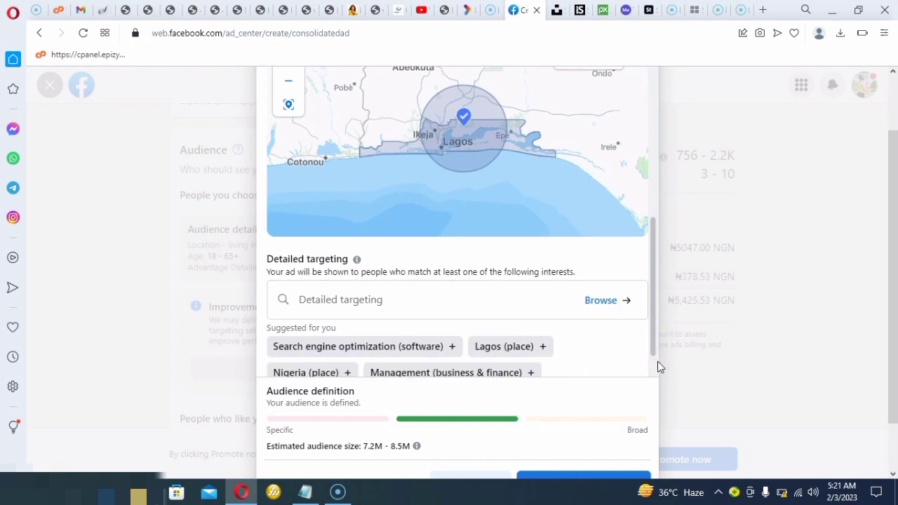
{"action": "scroll", "coordinate": [658, 368], "scroll_direction": "down", "scroll_amount": 1}
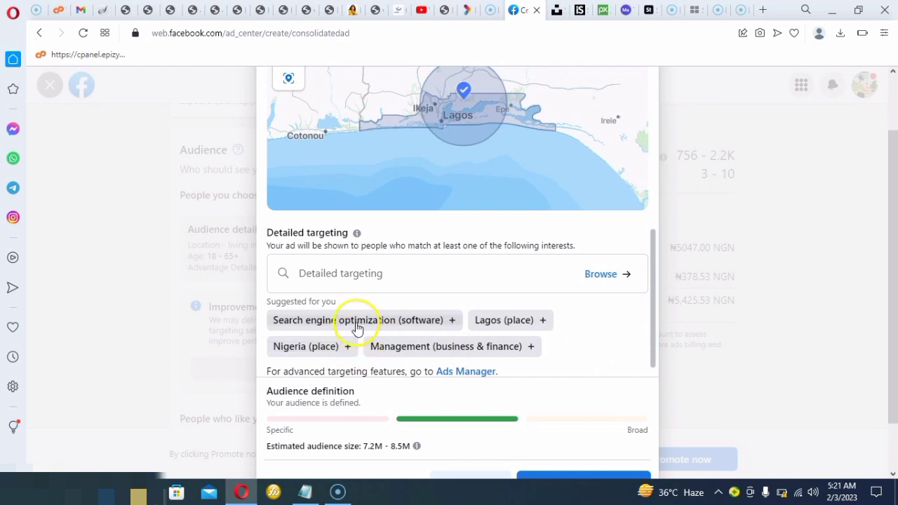
{"action": "left_click", "coordinate": [358, 274]}
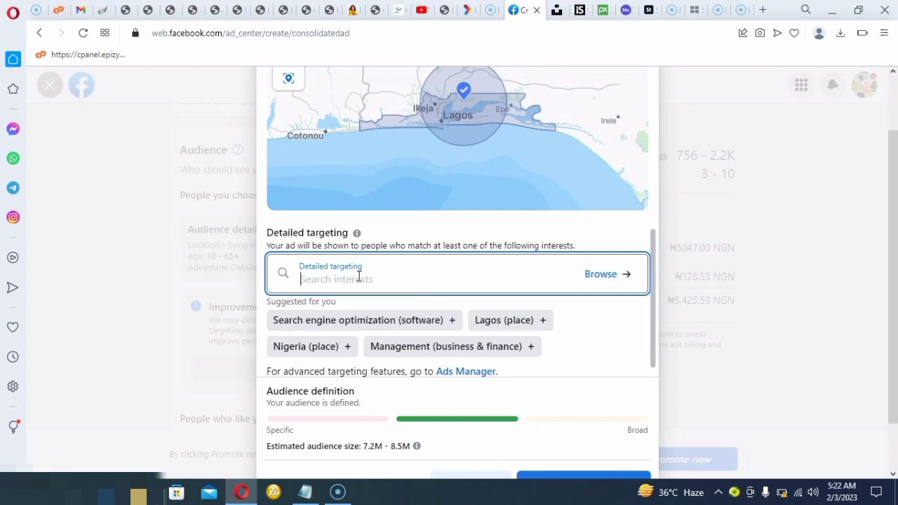
{"action": "type", "text": "web"}
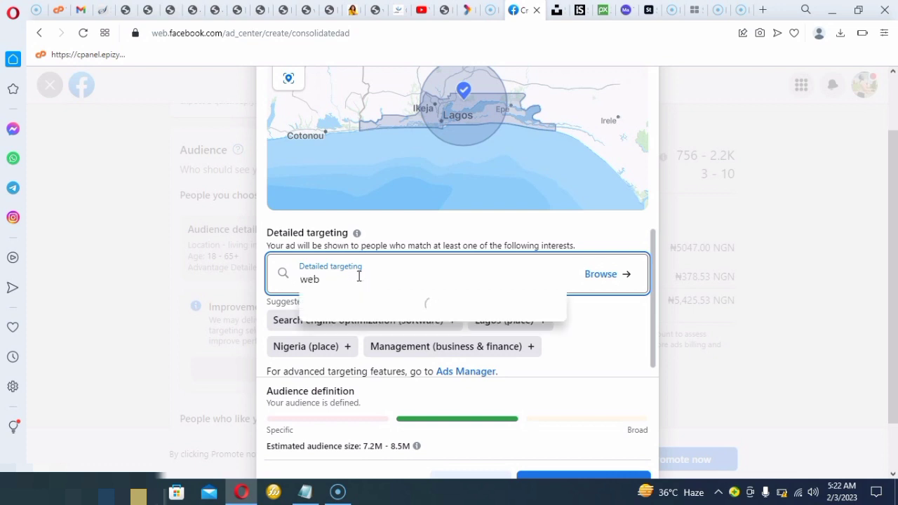
{"action": "type", "text": "si"}
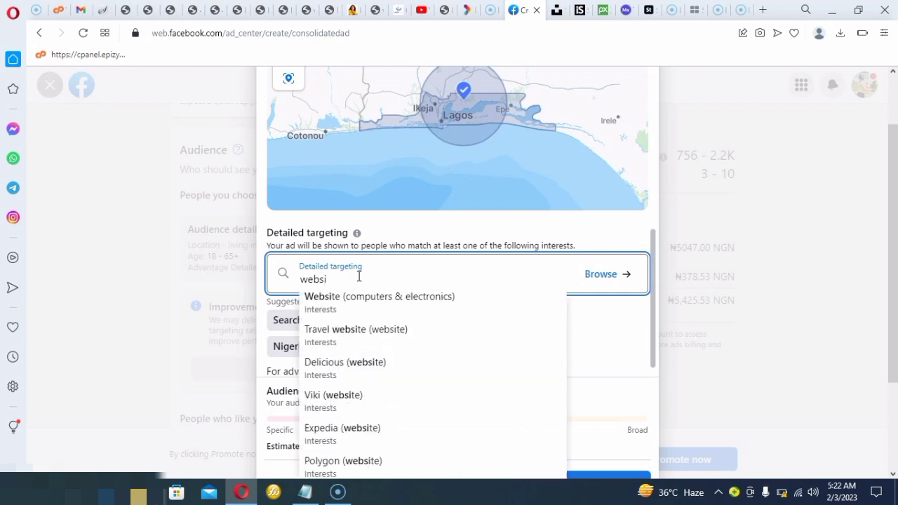
{"action": "type", "text": "te"}
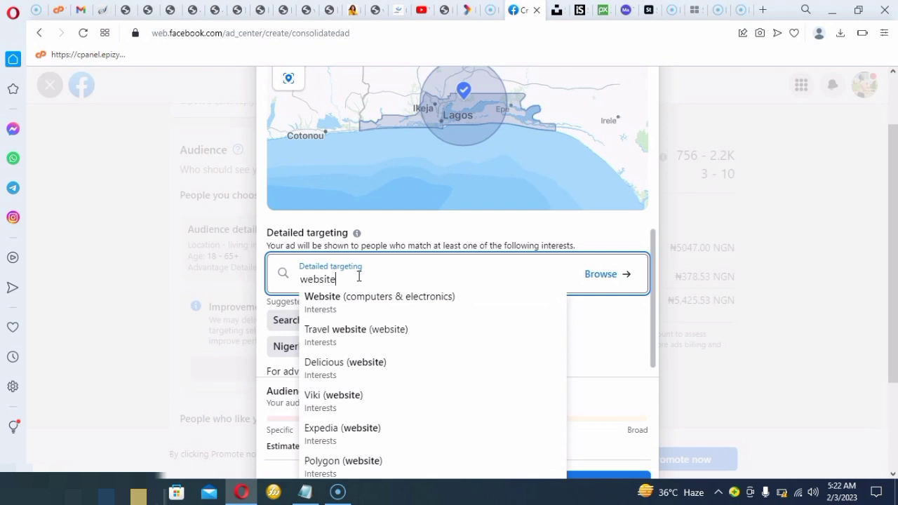
{"action": "type", "text": " tra"}
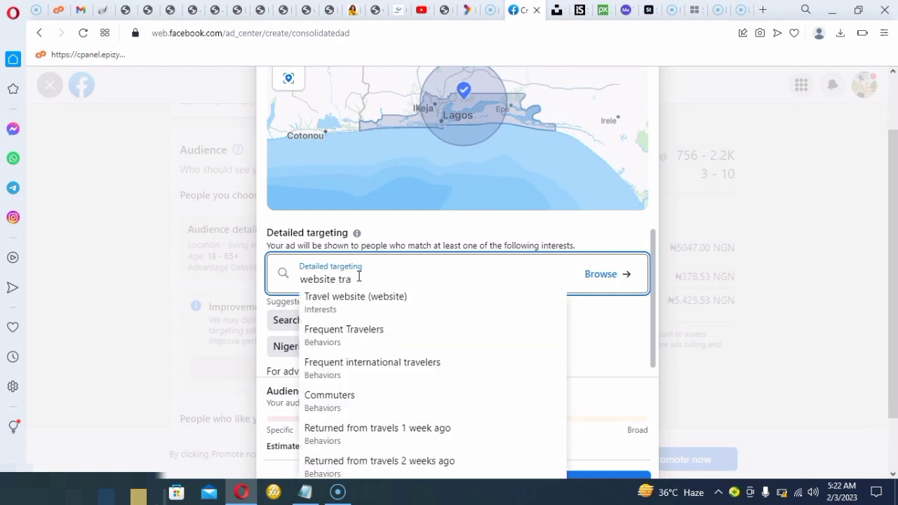
{"action": "type", "text": "in"}
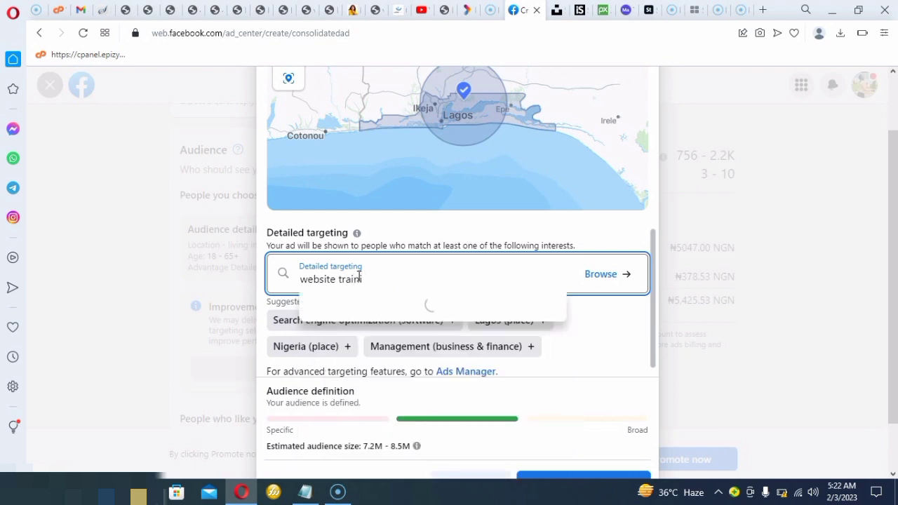
{"action": "type", "text": "ing"}
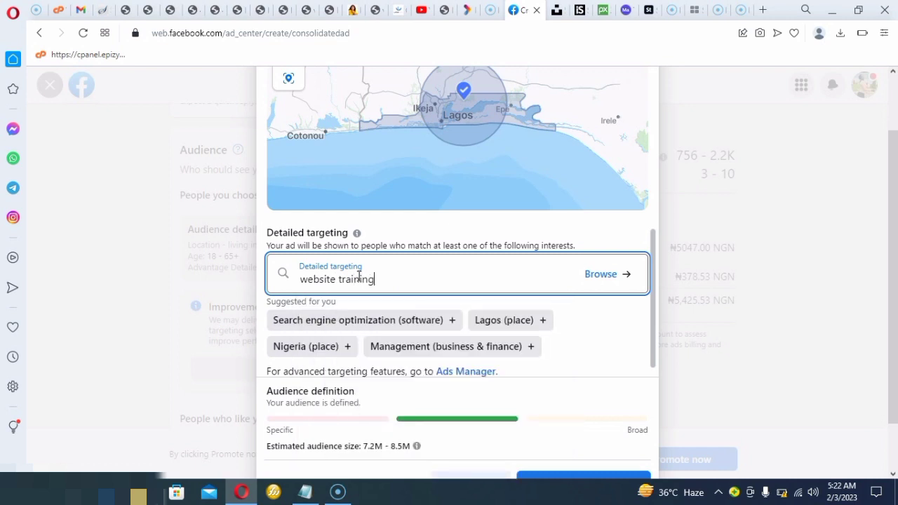
{"action": "key", "text": "ctrl+a"}
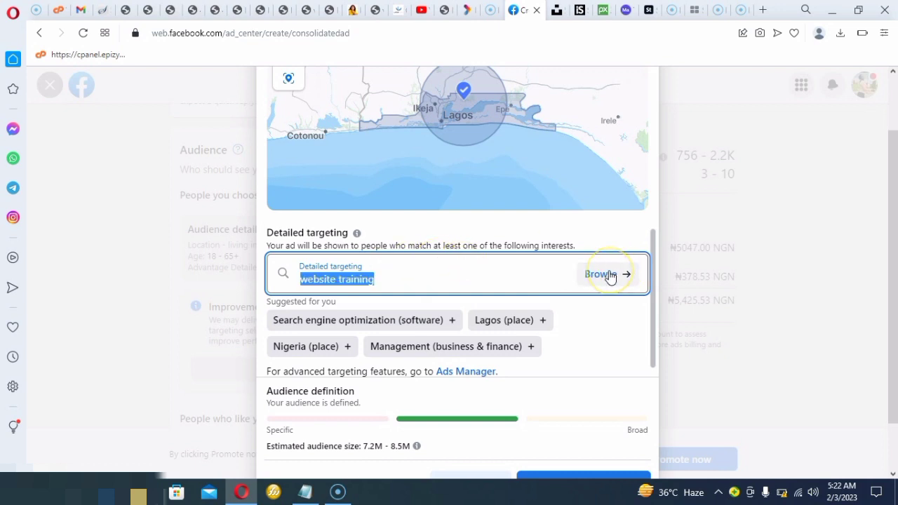
Browse the detailed targeting categories under Demographics and Interests, and close the category browser
{"action": "left_click", "coordinate": [607, 276]}
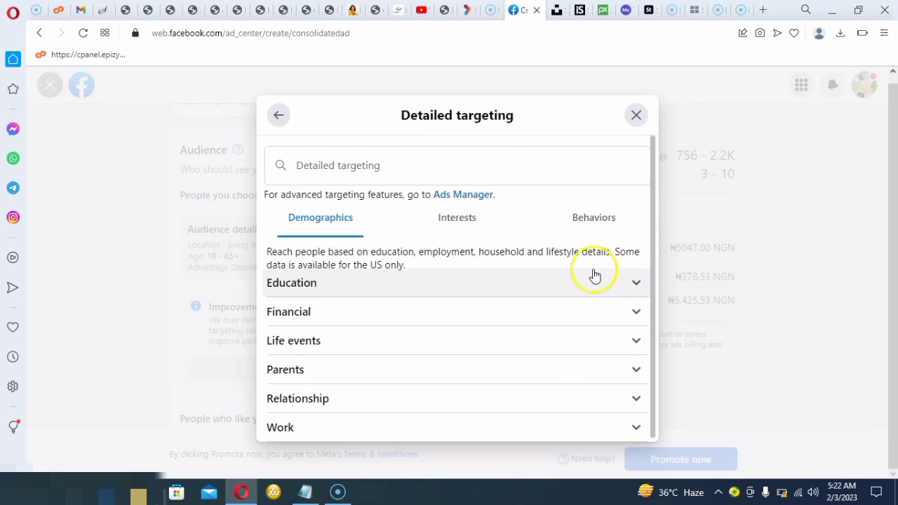
{"action": "left_click", "coordinate": [464, 224]}
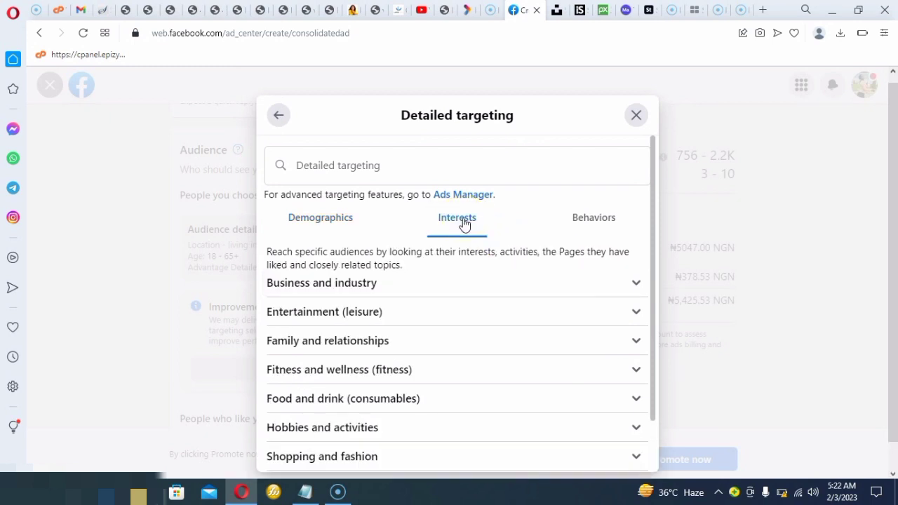
{"action": "left_click", "coordinate": [636, 115]}
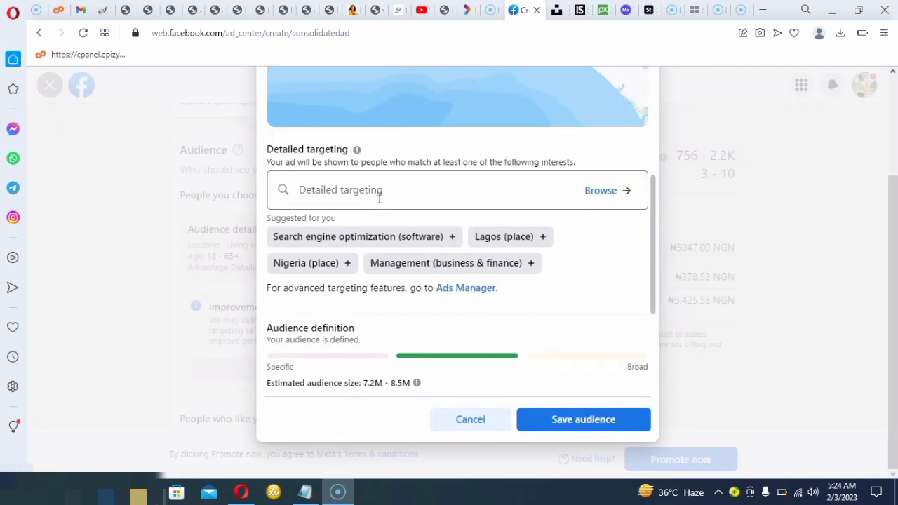
Search detailed targeting for "training" and add Training (education) as an audience interest
{"action": "left_click", "coordinate": [379, 198]}
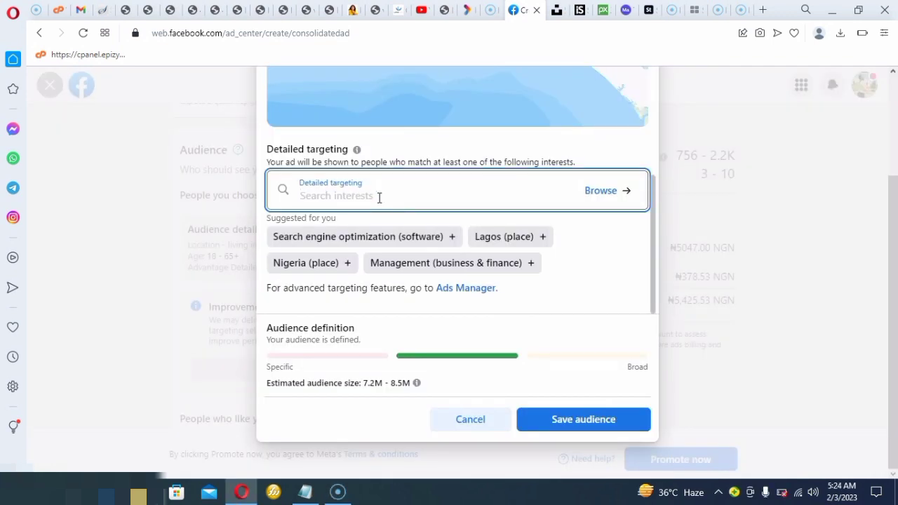
{"action": "type", "text": "tra"}
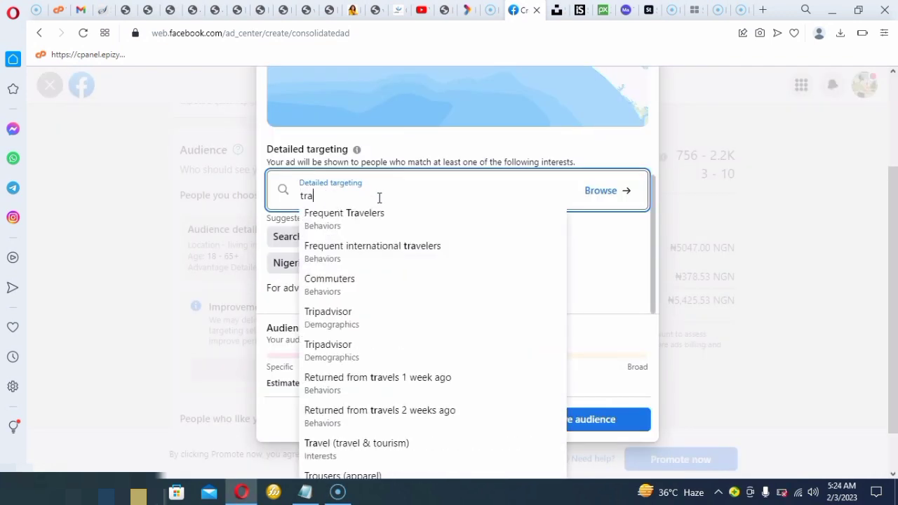
{"action": "type", "text": "ining"}
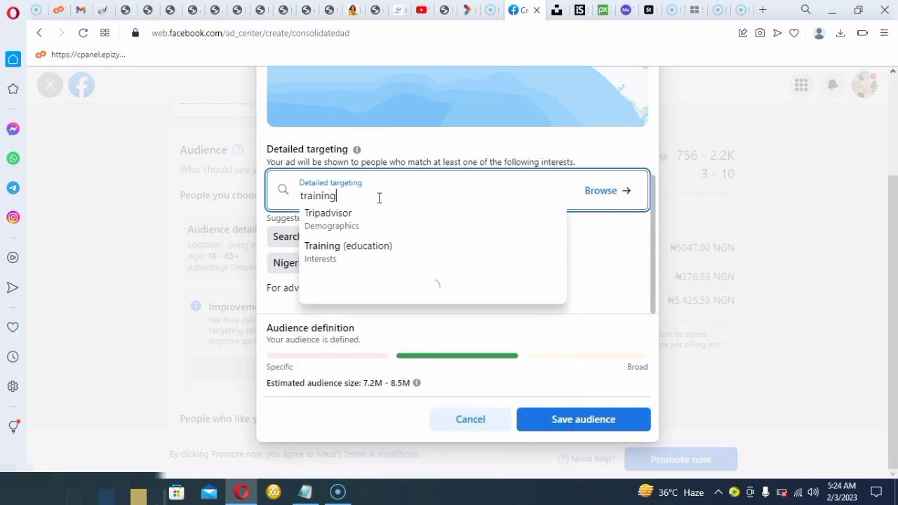
{"action": "left_click", "coordinate": [336, 256]}
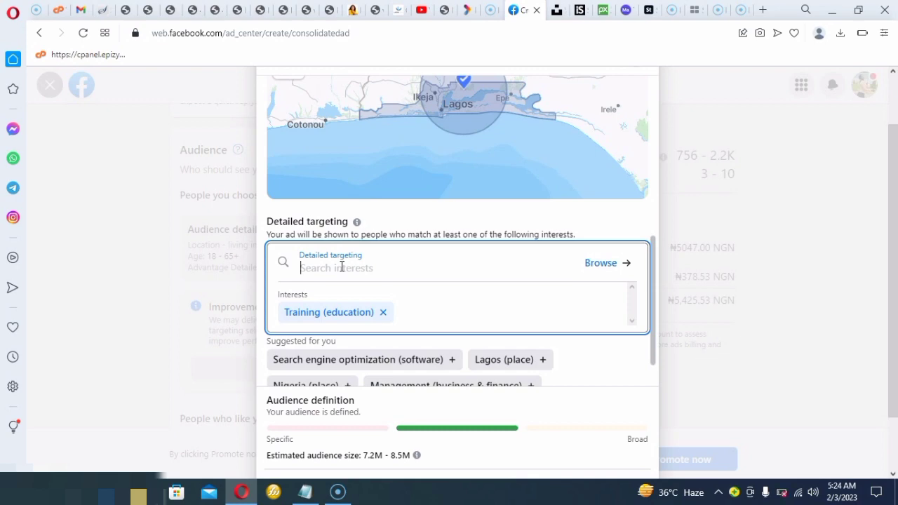
Search detailed targeting for "website" and add Website (computers & electronics) as an audience interest
{"action": "type", "text": "we"}
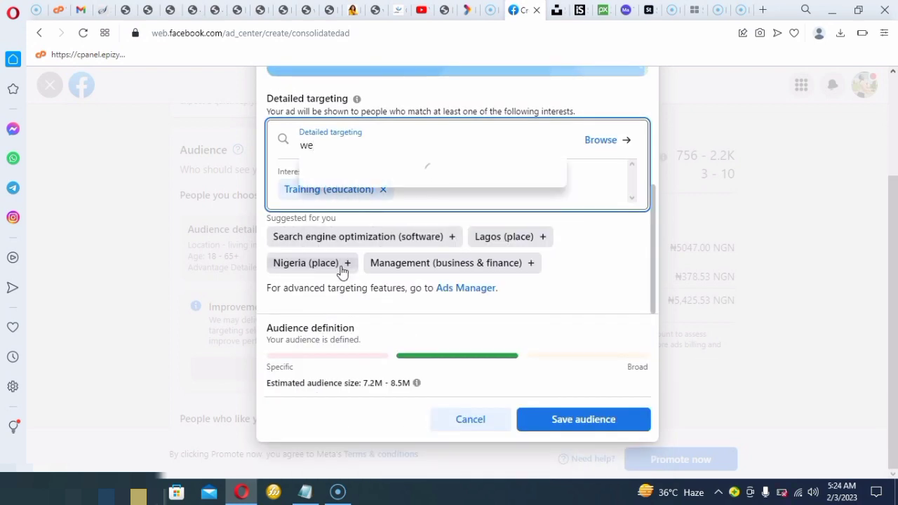
{"action": "type", "text": "bsite"}
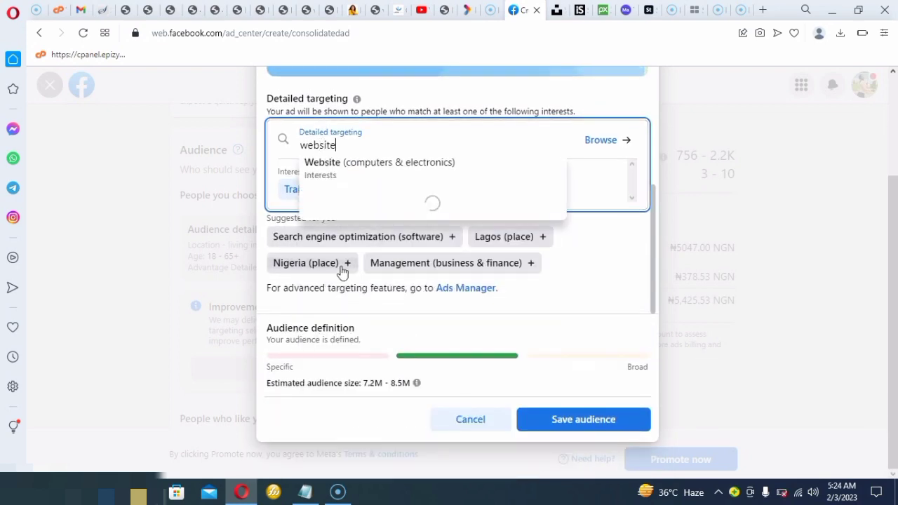
{"action": "left_click", "coordinate": [342, 268]}
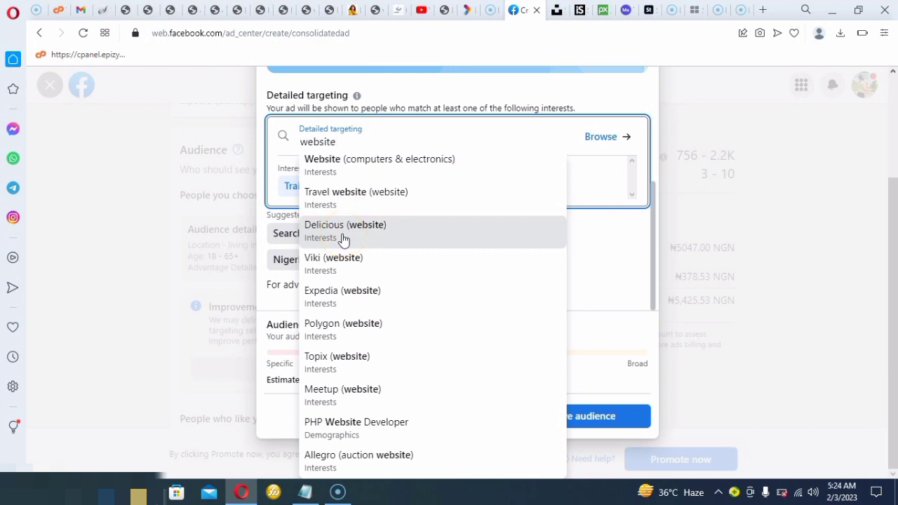
{"action": "left_click", "coordinate": [352, 171]}
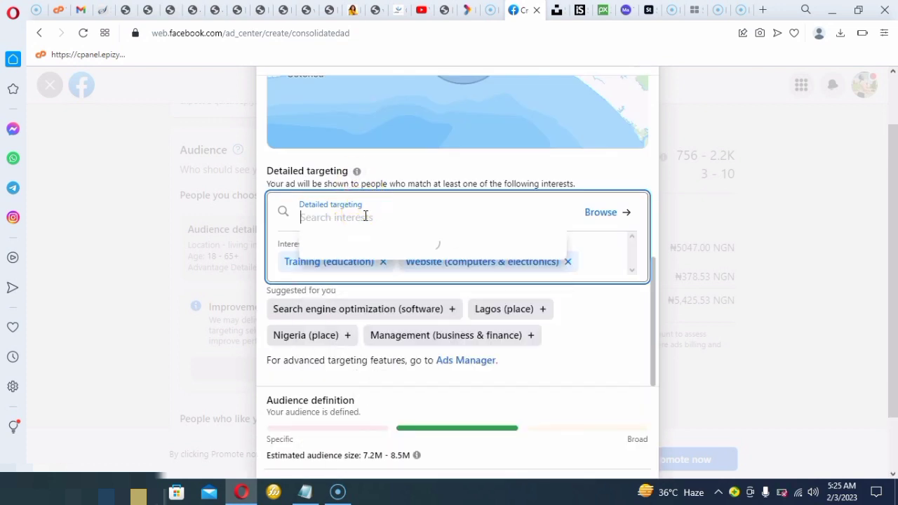
Add WordPress (software) as an audience interest and save the audience
{"action": "type", "text": "wor"}
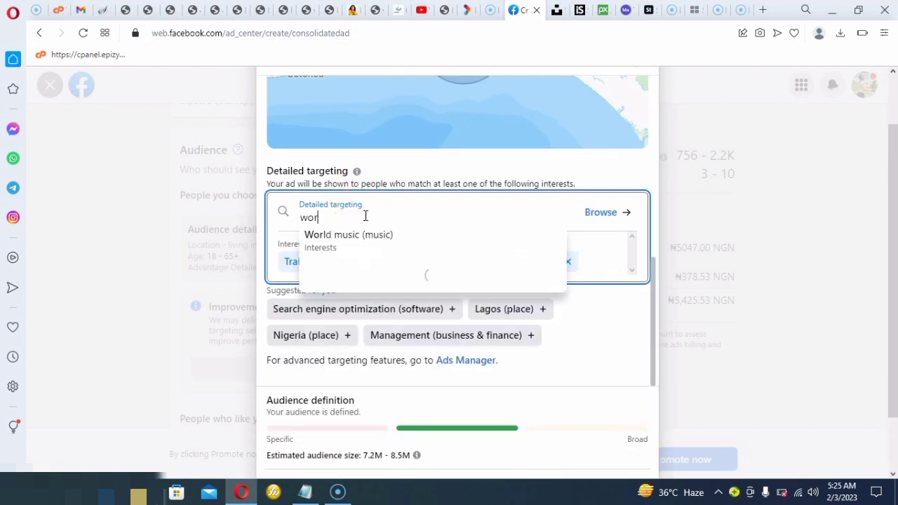
{"action": "type", "text": "dpree"}
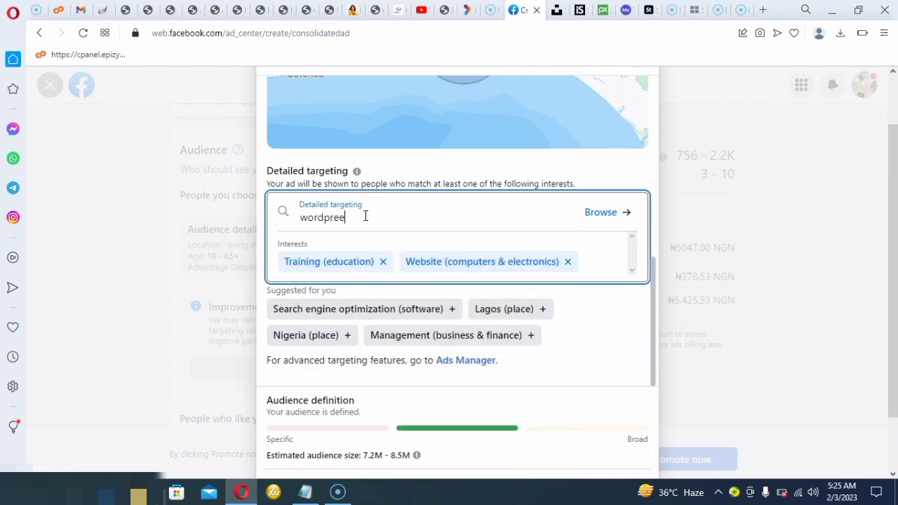
{"action": "key", "text": "BackSpace"}
{"action": "type", "text": "ss"}
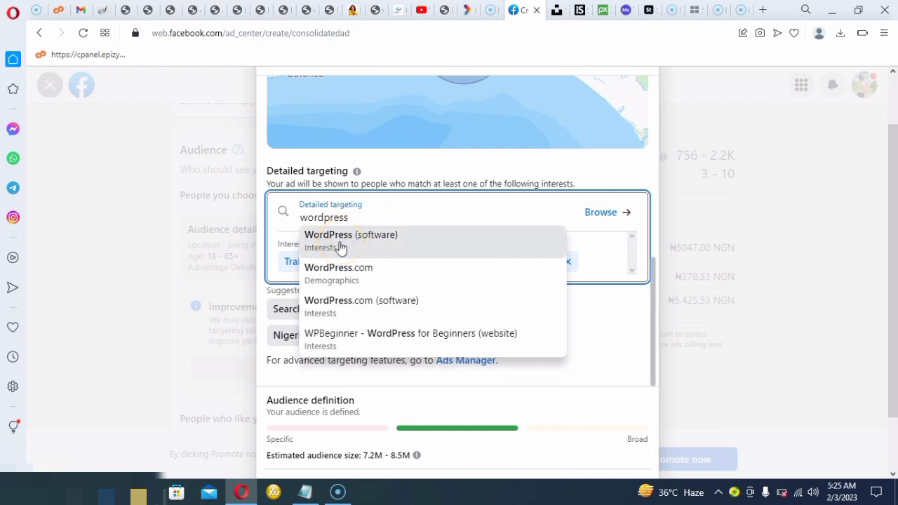
{"action": "left_click", "coordinate": [340, 246]}
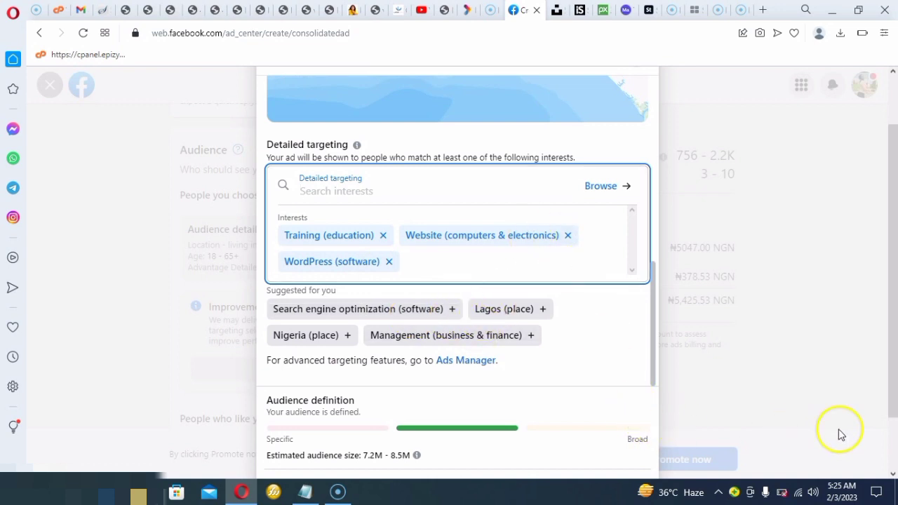
{"action": "scroll", "coordinate": [894, 470], "scroll_direction": "down", "scroll_amount": 2}
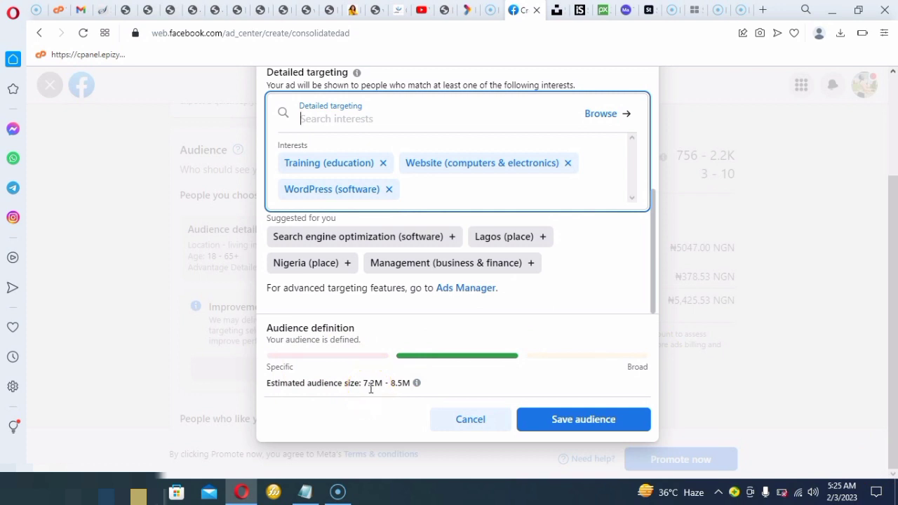
{"action": "left_click", "coordinate": [574, 417]}
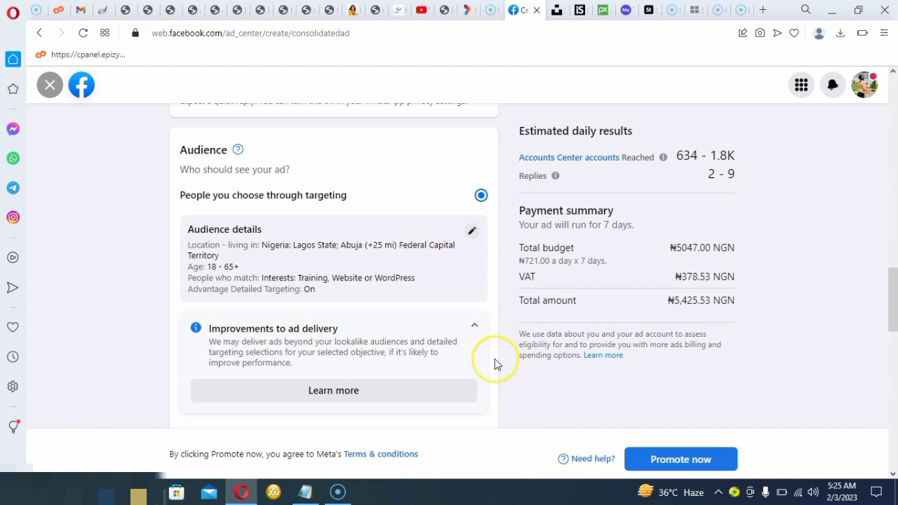
Set the ad's duration to 6 days, keeping the option to choose when the ad will end
{"action": "scroll", "coordinate": [495, 364], "scroll_direction": "down", "scroll_amount": 3}
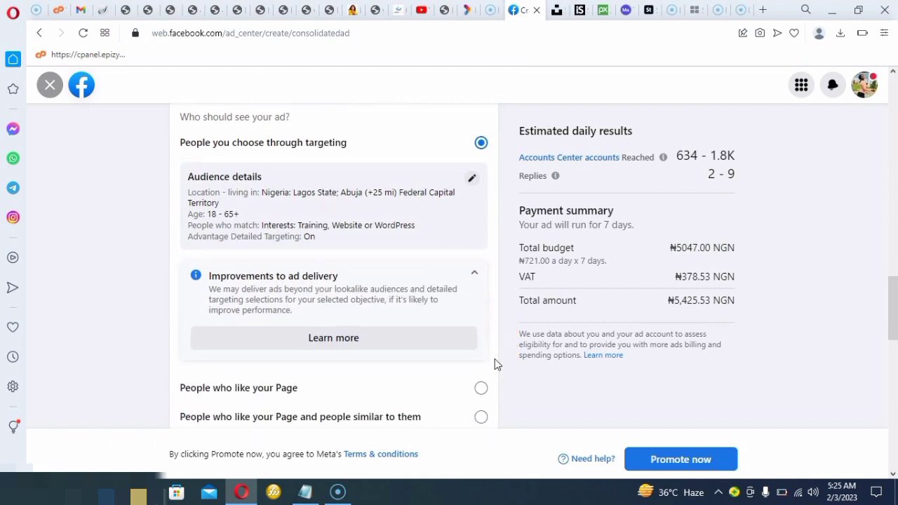
{"action": "scroll", "coordinate": [495, 364], "scroll_direction": "down", "scroll_amount": 6}
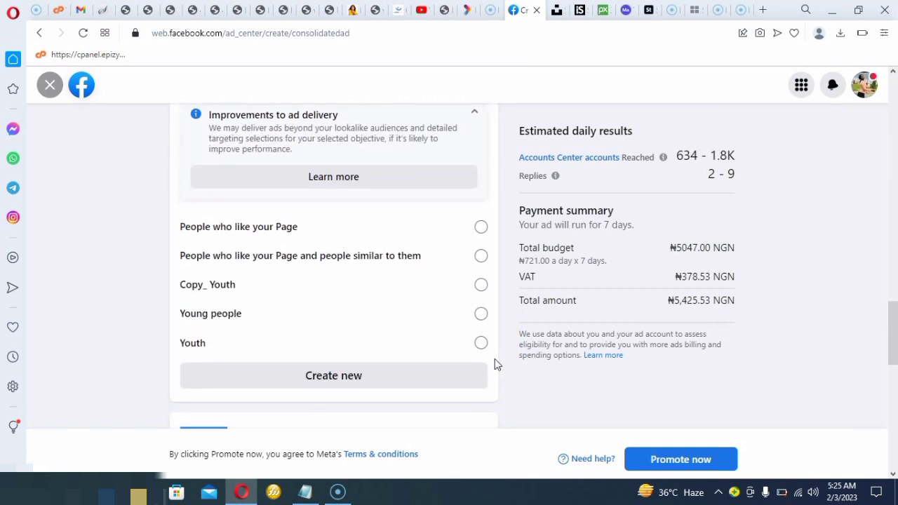
{"action": "scroll", "coordinate": [495, 363], "scroll_direction": "down", "scroll_amount": 4}
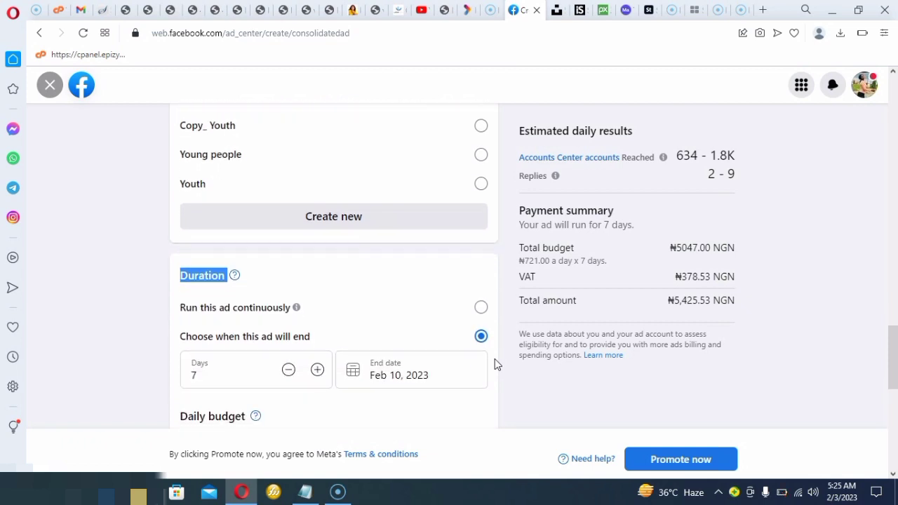
{"action": "scroll", "coordinate": [495, 363], "scroll_direction": "down", "scroll_amount": 1}
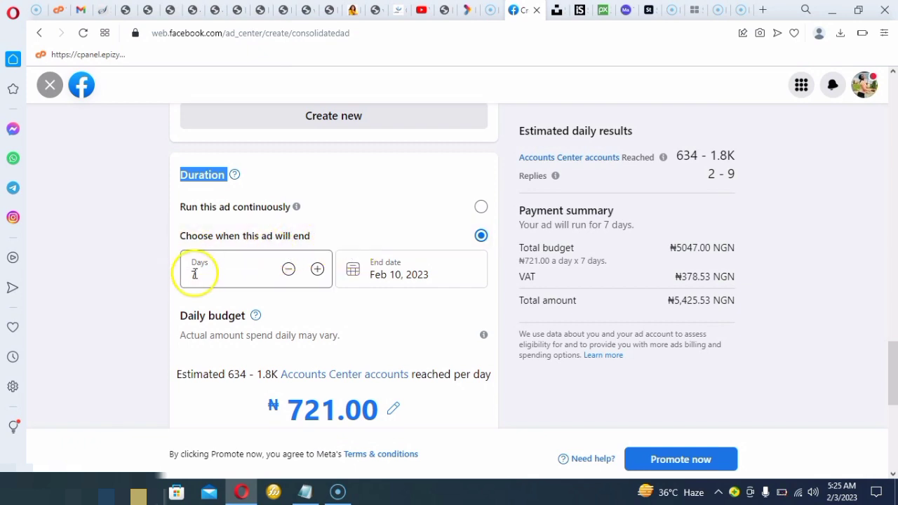
{"action": "left_click", "coordinate": [289, 272]}
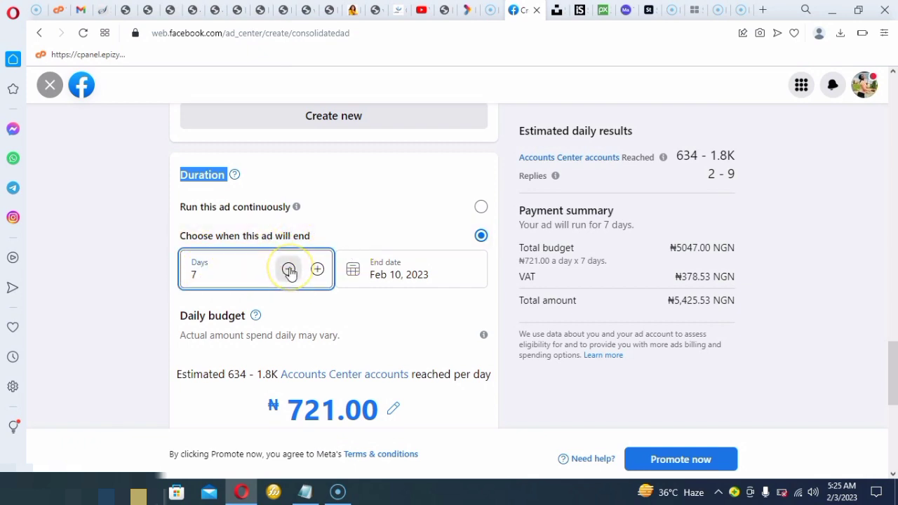
{"action": "left_click", "coordinate": [291, 272]}
{"action": "left_click", "coordinate": [290, 273]}
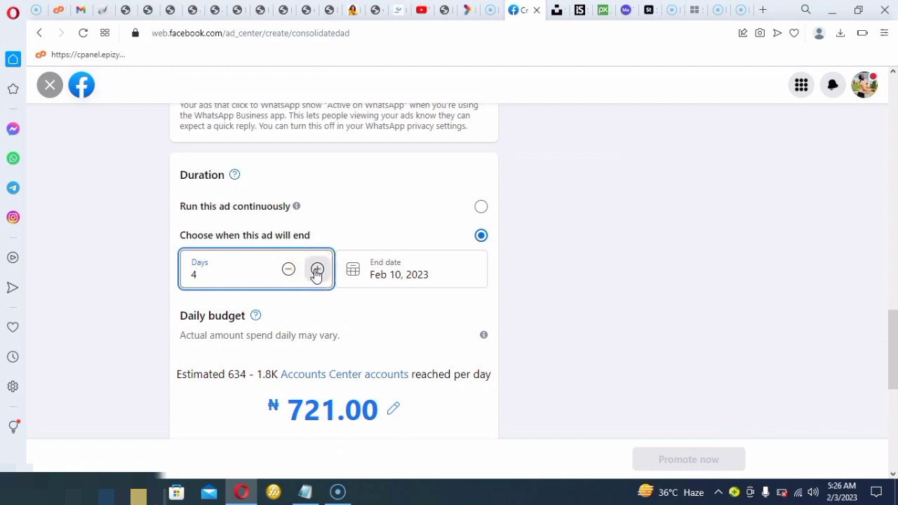
{"action": "left_click", "coordinate": [316, 272]}
{"action": "left_click", "coordinate": [316, 272]}
{"action": "left_click", "coordinate": [317, 274]}
{"action": "left_click", "coordinate": [317, 273]}
{"action": "left_click", "coordinate": [317, 274]}
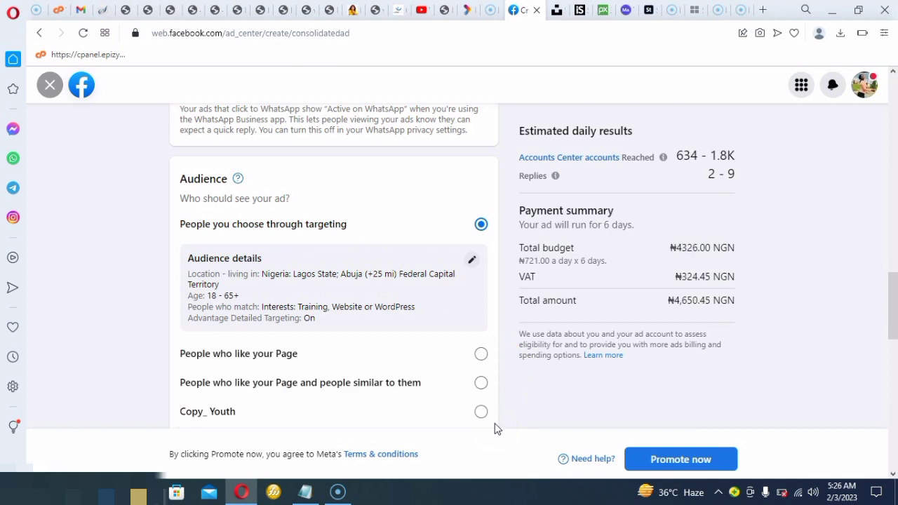
Try the option to run the ad continuously, and return to choosing when the ad will end
{"action": "scroll", "coordinate": [495, 429], "scroll_direction": "down", "scroll_amount": 5}
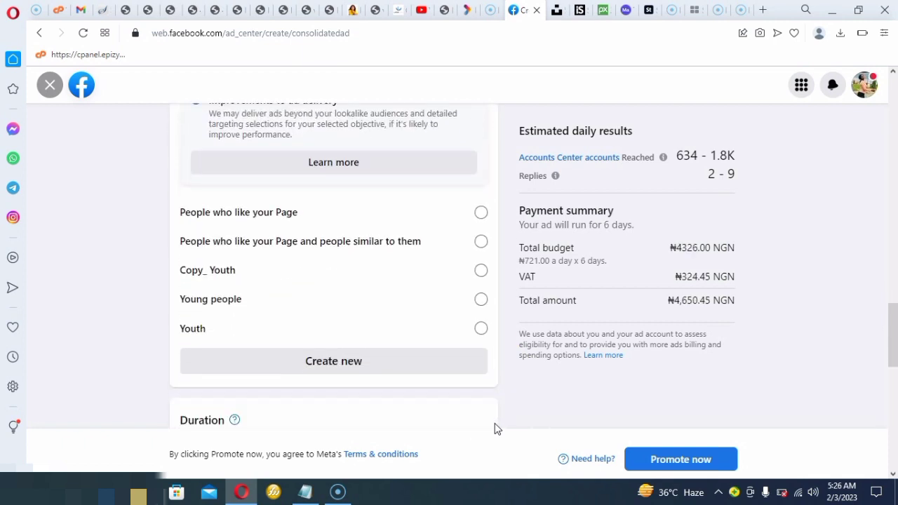
{"action": "scroll", "coordinate": [495, 428], "scroll_direction": "down", "scroll_amount": 3}
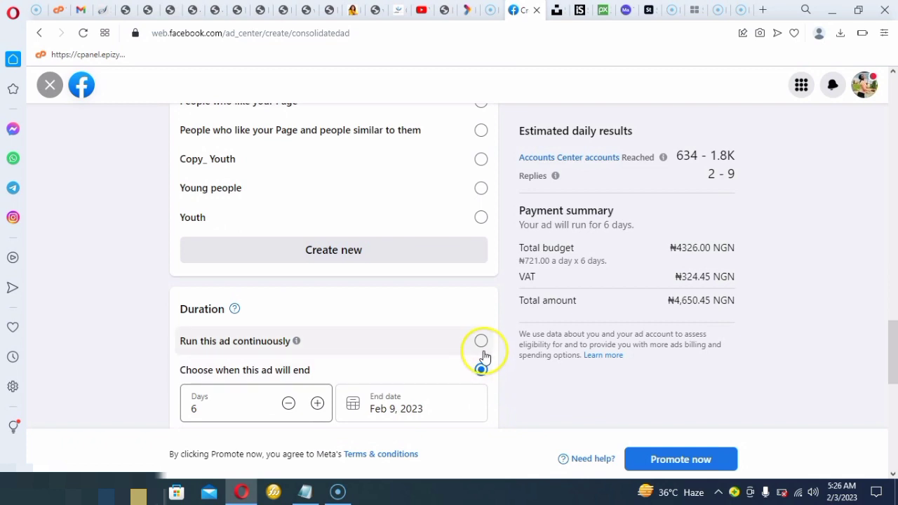
{"action": "left_click", "coordinate": [481, 341]}
{"action": "scroll", "coordinate": [481, 343], "scroll_direction": "down", "scroll_amount": 2}
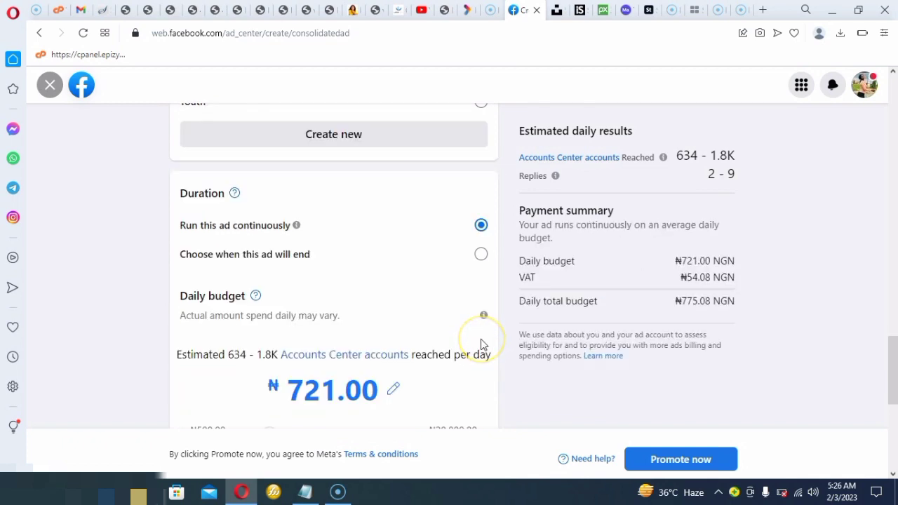
{"action": "scroll", "coordinate": [481, 339], "scroll_direction": "up", "scroll_amount": 2}
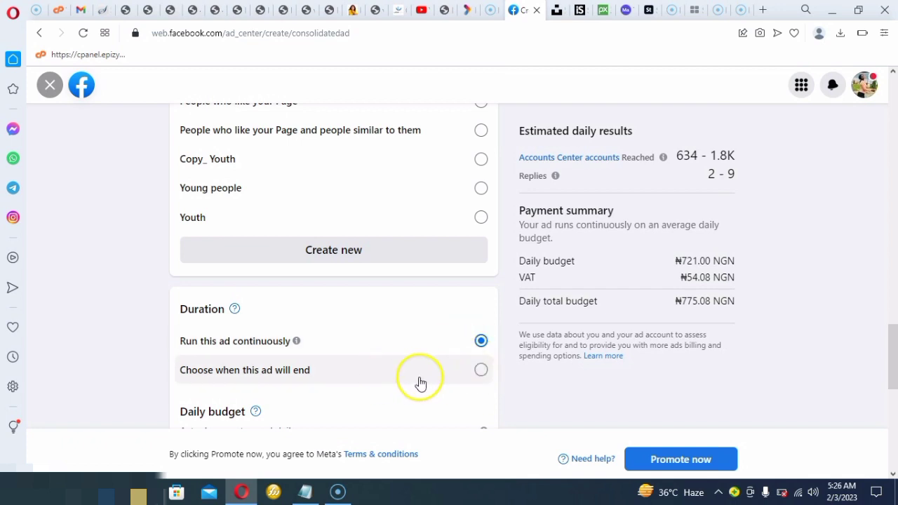
{"action": "left_click", "coordinate": [482, 371]}
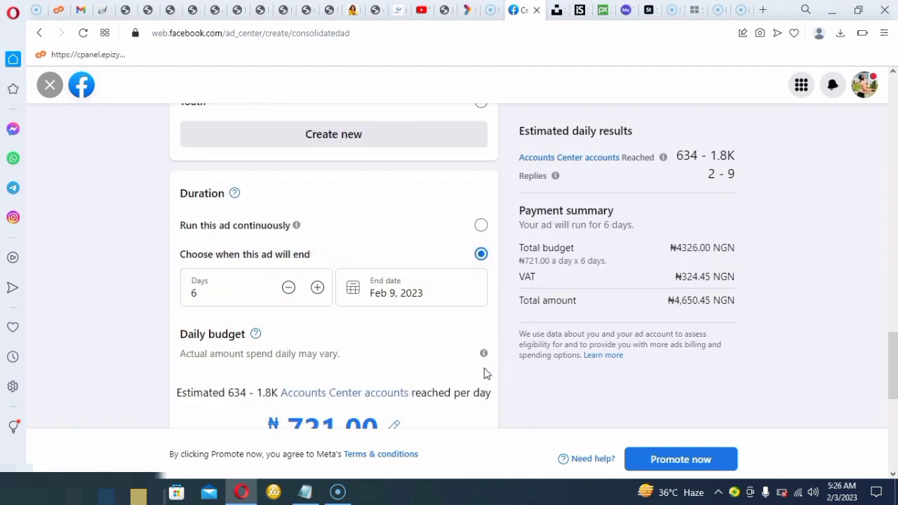
Reduce the ad's duration to 1 day under the chosen end date option
{"action": "scroll", "coordinate": [482, 371], "scroll_direction": "up", "scroll_amount": 2}
{"action": "scroll", "coordinate": [483, 372], "scroll_direction": "down", "scroll_amount": 2}
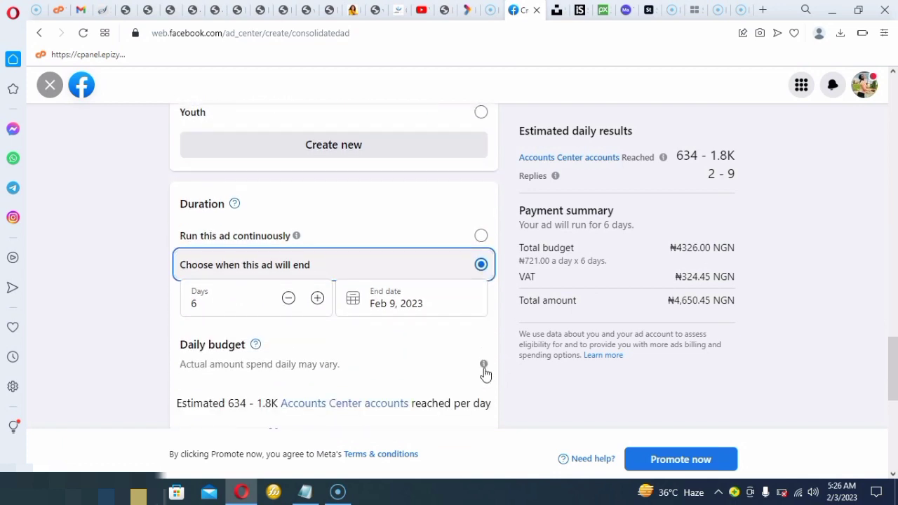
{"action": "left_click", "coordinate": [289, 298]}
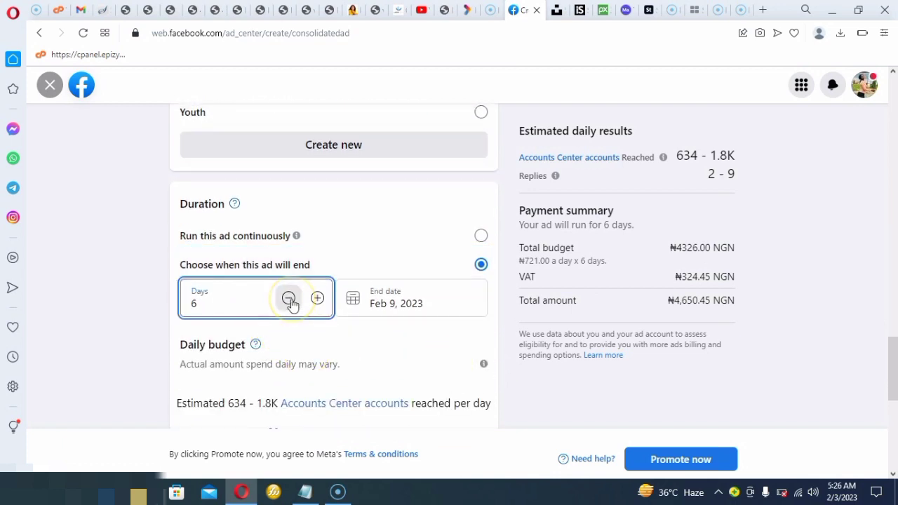
{"action": "left_click", "coordinate": [288, 298]}
{"action": "left_click", "coordinate": [288, 298]}
{"action": "scroll", "coordinate": [290, 301], "scroll_direction": "up", "scroll_amount": 5}
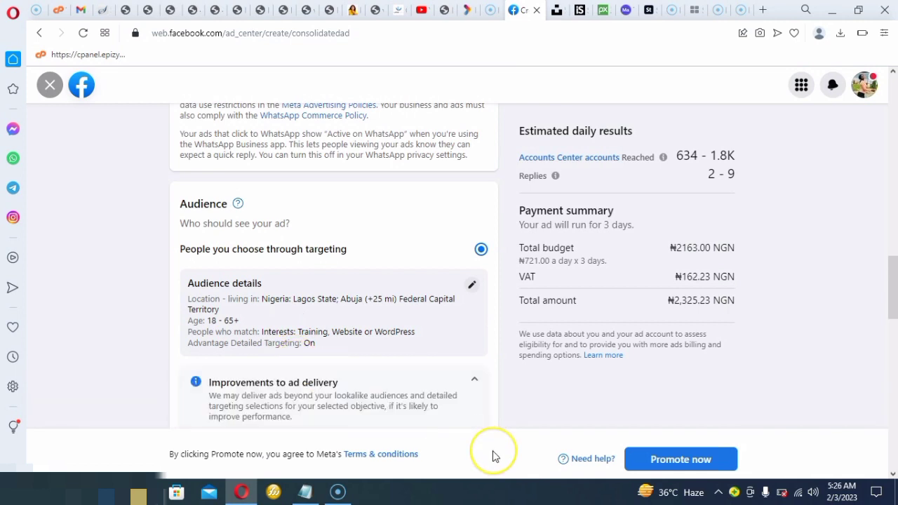
{"action": "key", "text": "BackSpace"}
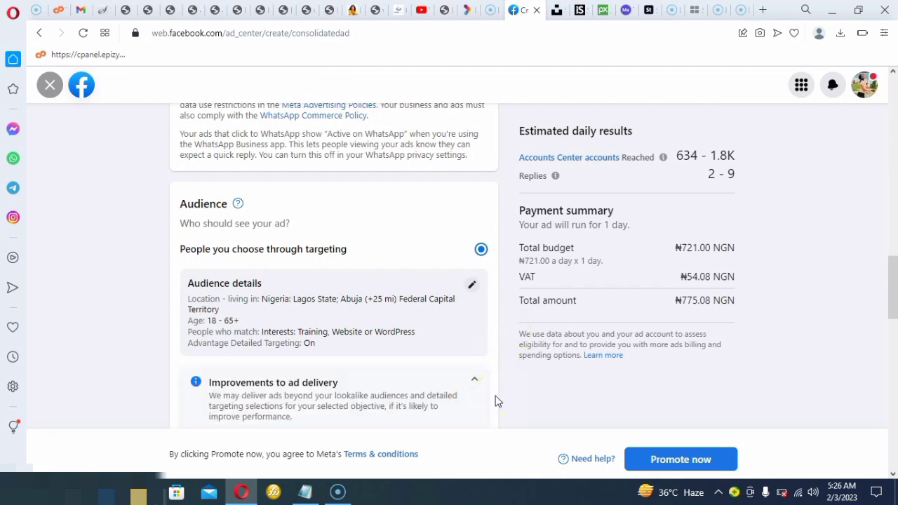
Increase the ad's duration to 4 days
{"action": "scroll", "coordinate": [495, 401], "scroll_direction": "down", "scroll_amount": 5}
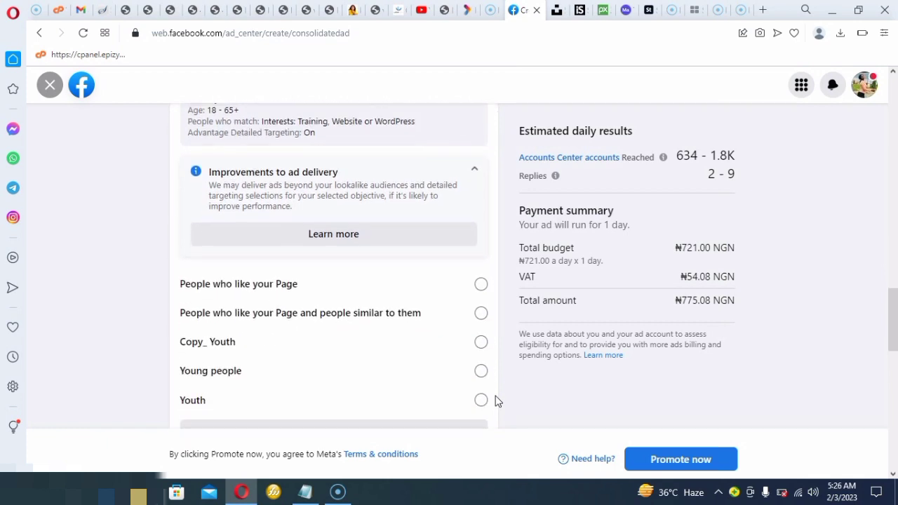
{"action": "scroll", "coordinate": [495, 401], "scroll_direction": "down", "scroll_amount": 3}
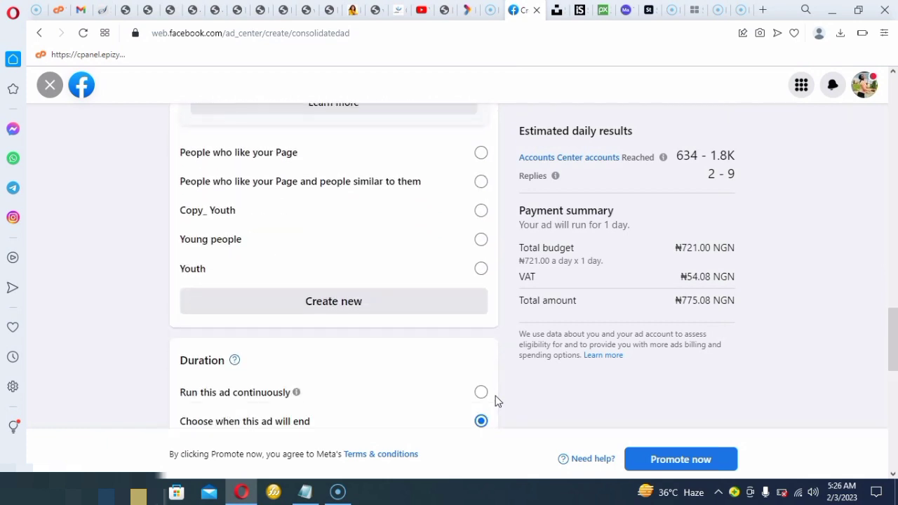
{"action": "scroll", "coordinate": [496, 401], "scroll_direction": "down", "scroll_amount": 2}
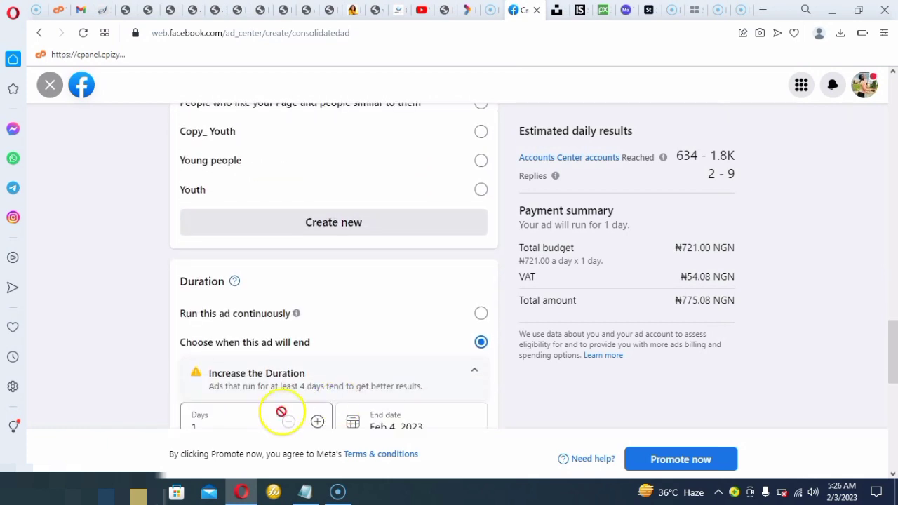
{"action": "left_click", "coordinate": [318, 423]}
{"action": "left_click", "coordinate": [318, 422]}
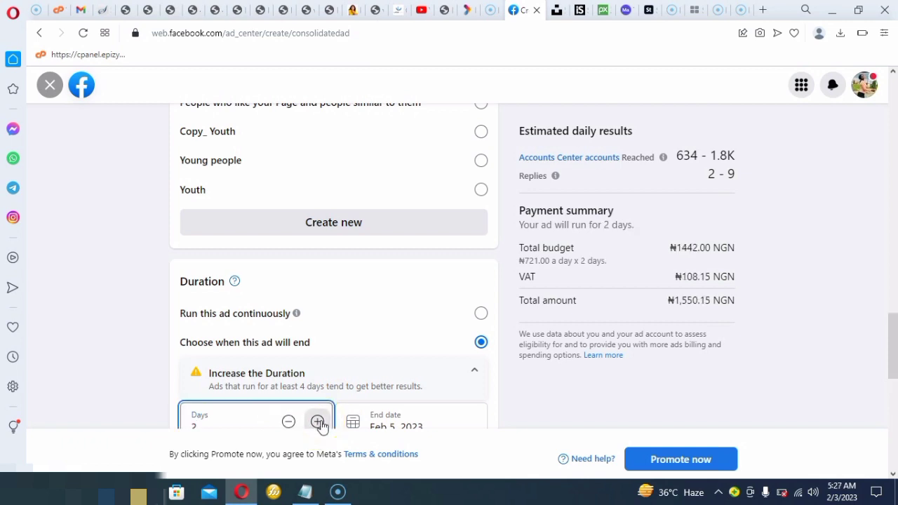
{"action": "left_click", "coordinate": [318, 423]}
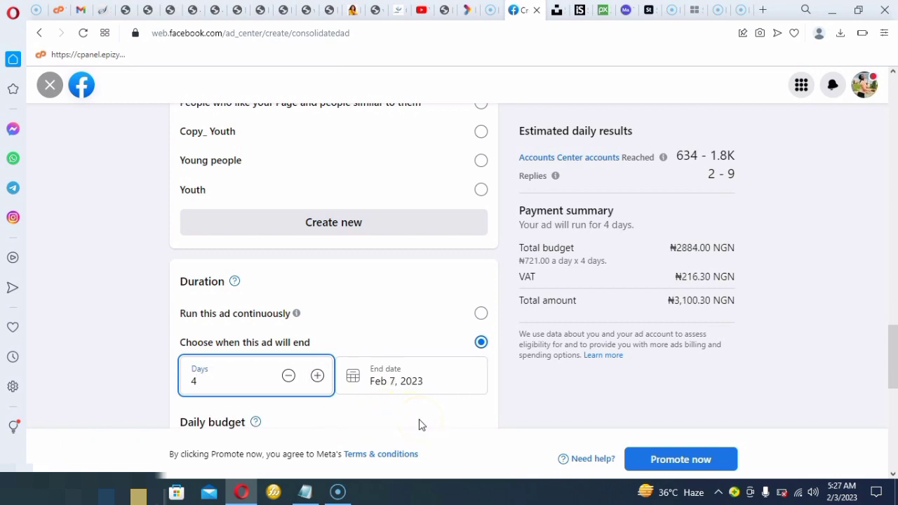
Set the ad's duration back to 1 day
{"action": "key", "text": "BackSpace"}
{"action": "type", "text": "1"}
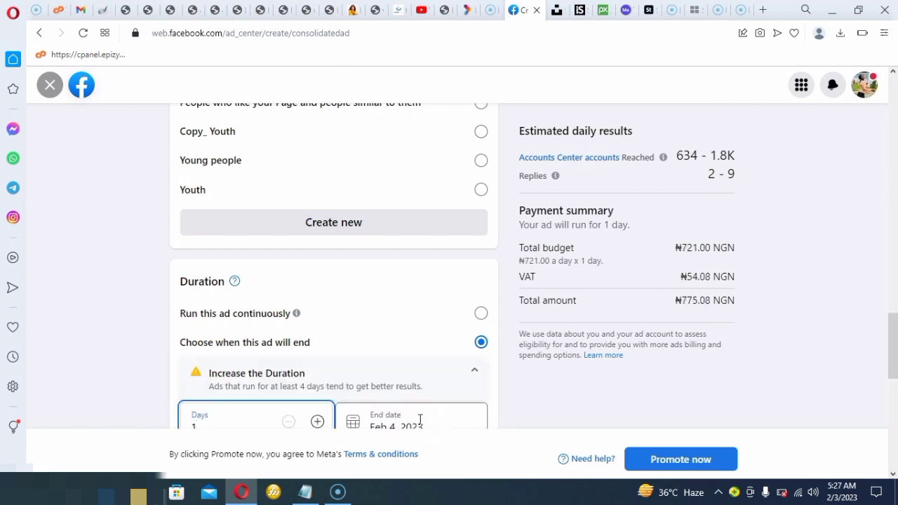
{"action": "left_click", "coordinate": [494, 429]}
Set the ad's duration to 4 days, ending on Feb 7, 2023
{"action": "scroll", "coordinate": [494, 430], "scroll_direction": "down", "scroll_amount": 3}
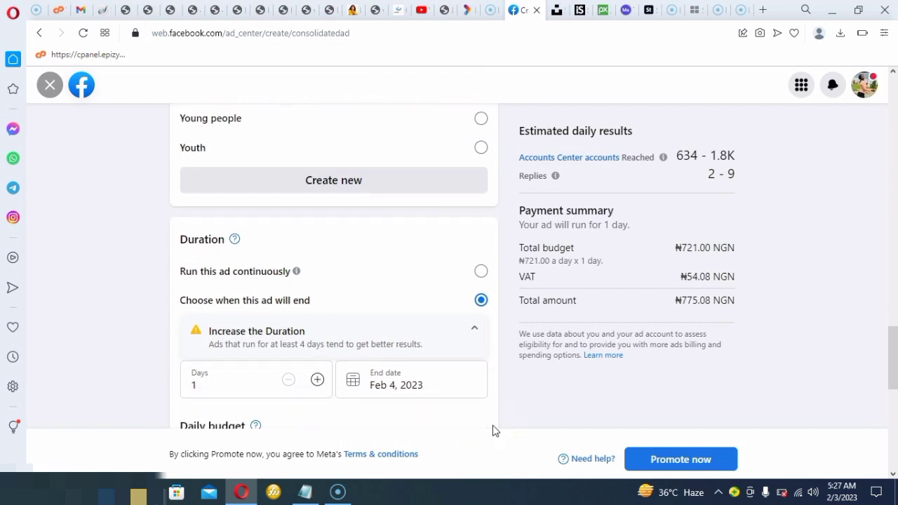
{"action": "scroll", "coordinate": [494, 429], "scroll_direction": "down", "scroll_amount": 2}
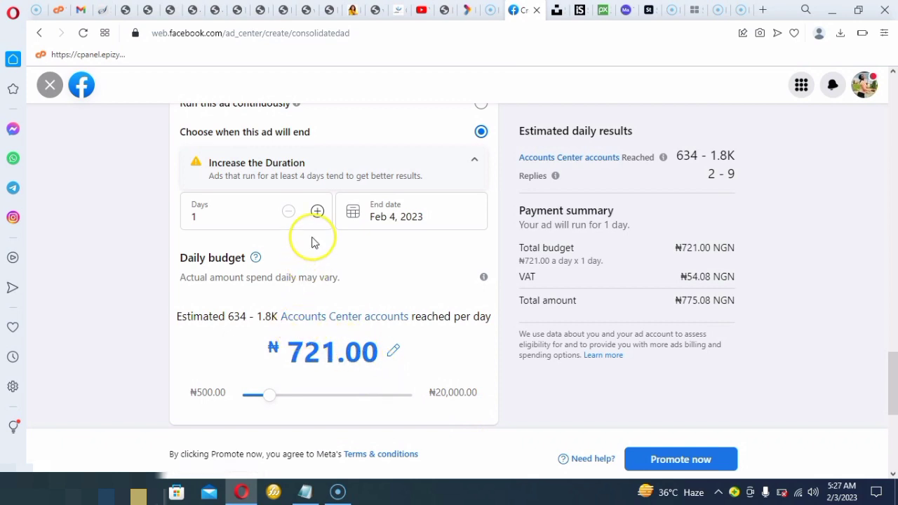
{"action": "left_click", "coordinate": [317, 213]}
{"action": "left_click", "coordinate": [317, 214]}
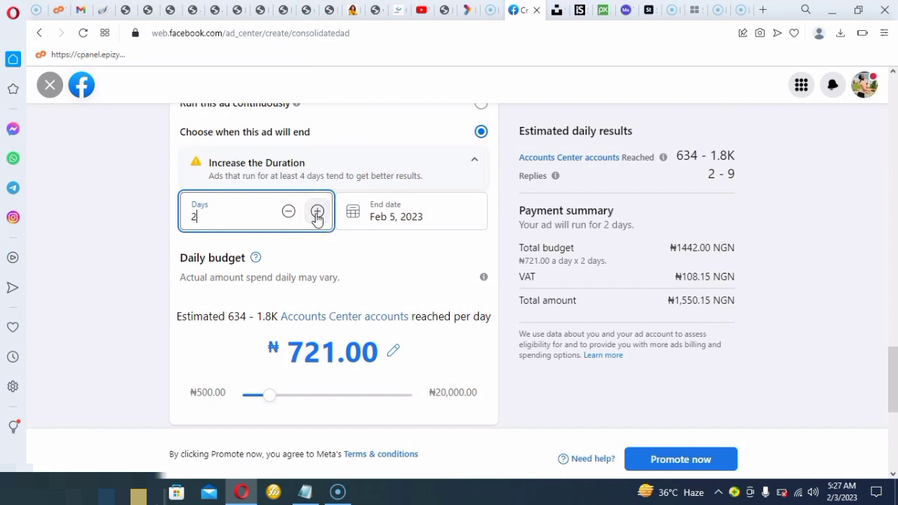
{"action": "left_click", "coordinate": [317, 214]}
{"action": "left_click", "coordinate": [317, 214]}
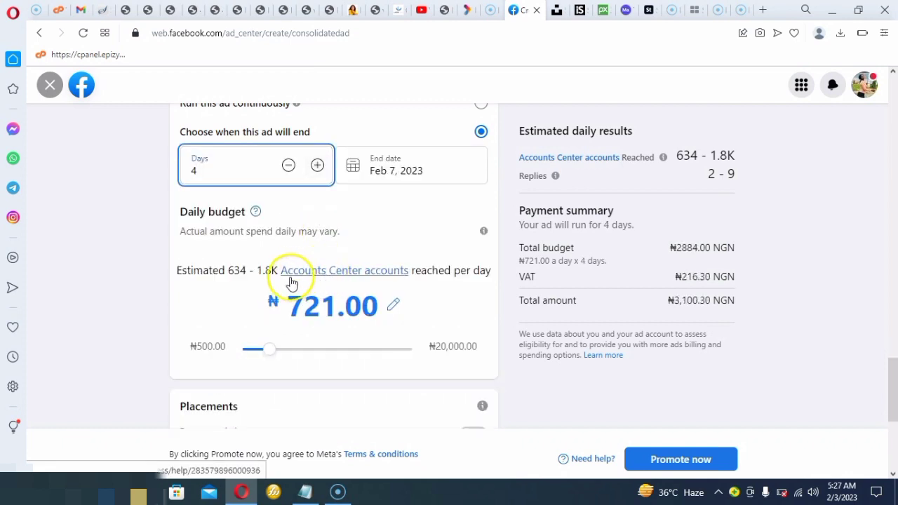
Lower the ad's daily budget to ₦500.00
{"action": "left_click", "coordinate": [264, 357]}
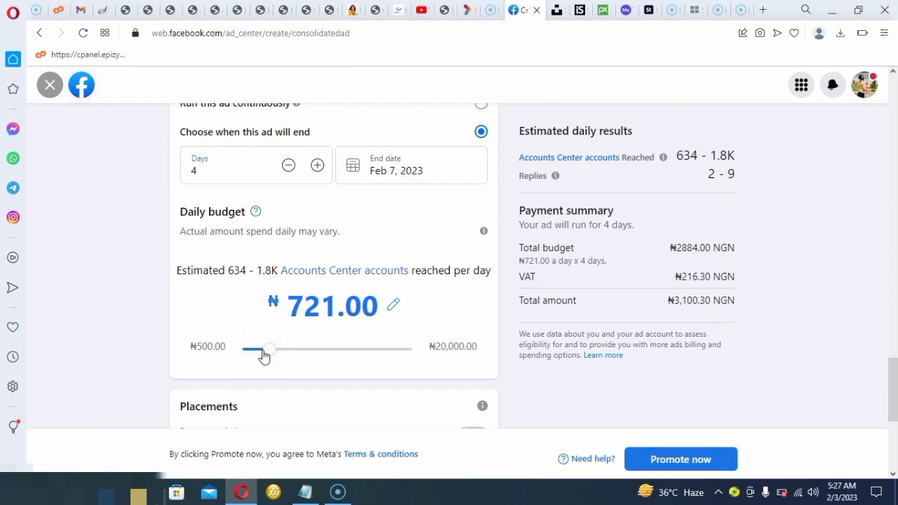
{"action": "mouse_move", "coordinate": [263, 356]}
{"action": "left_mouse_down"}
{"action": "mouse_move", "coordinate": [273, 357]}
{"action": "mouse_move", "coordinate": [254, 356]}
{"action": "left_mouse_up"}
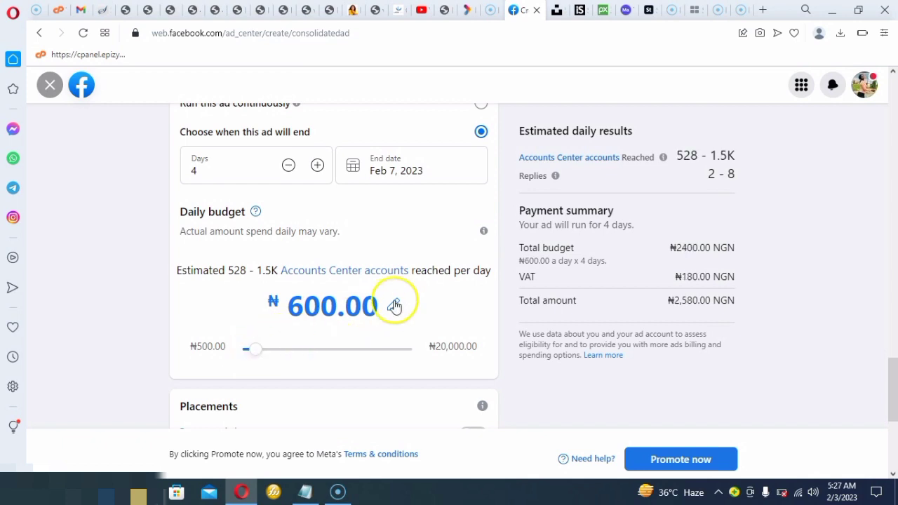
{"action": "left_click_drag", "start_coordinate": [251, 353], "coordinate": [253, 357]}
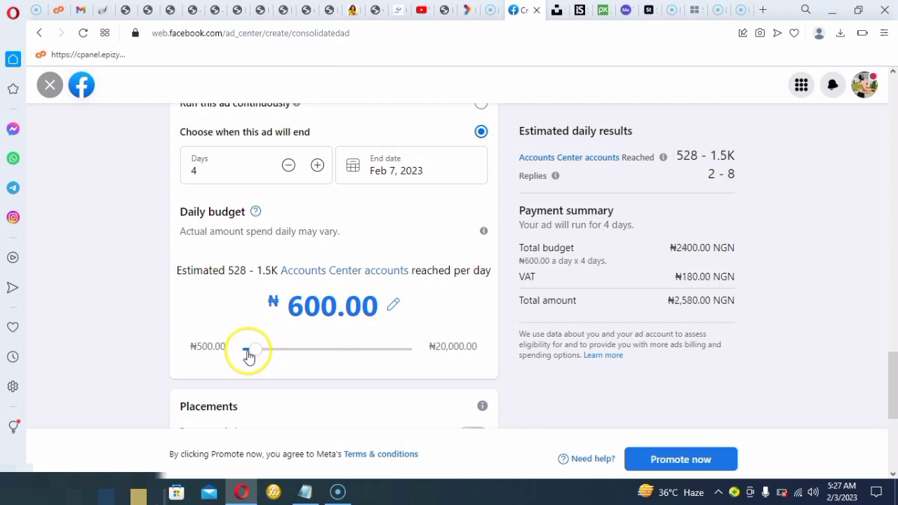
{"action": "left_click_drag", "start_coordinate": [250, 356], "coordinate": [247, 358]}
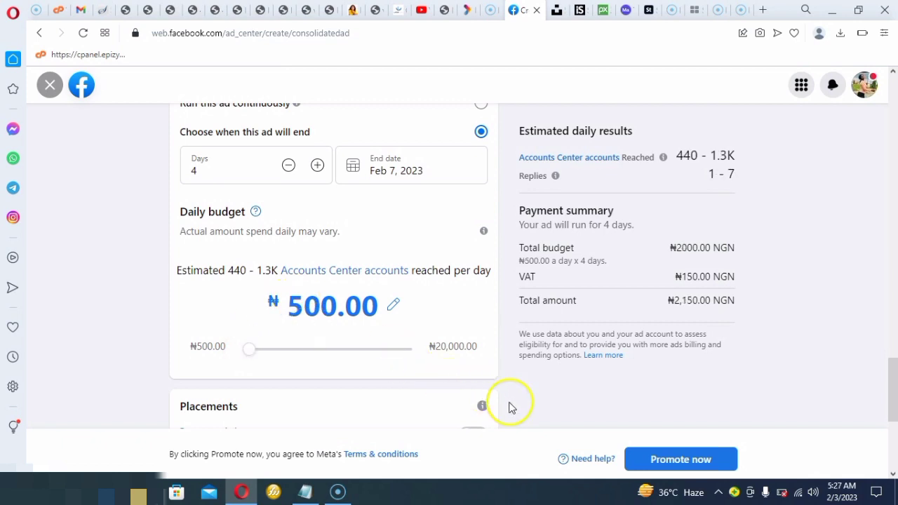
Try Advantage+ placements for the ad, and return to manual placements on Facebook, Instagram and Messenger
{"action": "scroll", "coordinate": [501, 378], "scroll_direction": "down", "scroll_amount": 3}
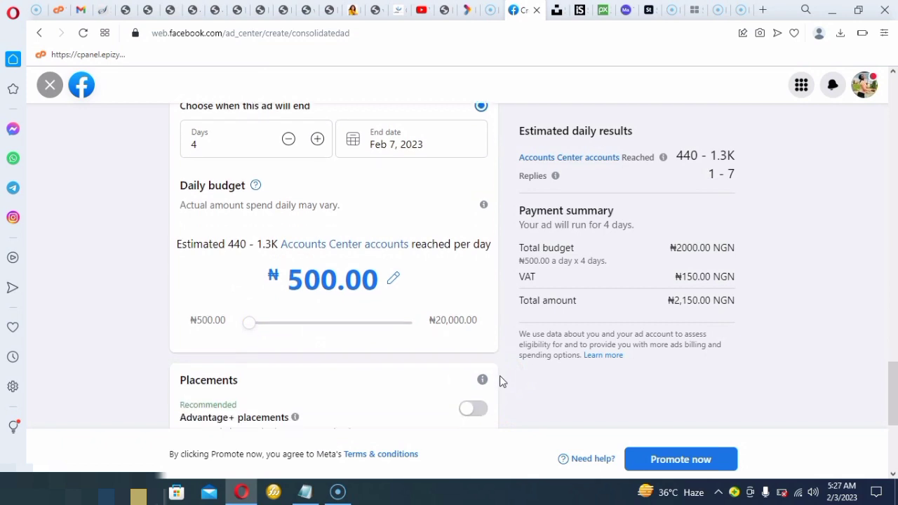
{"action": "scroll", "coordinate": [500, 376], "scroll_direction": "down", "scroll_amount": 2}
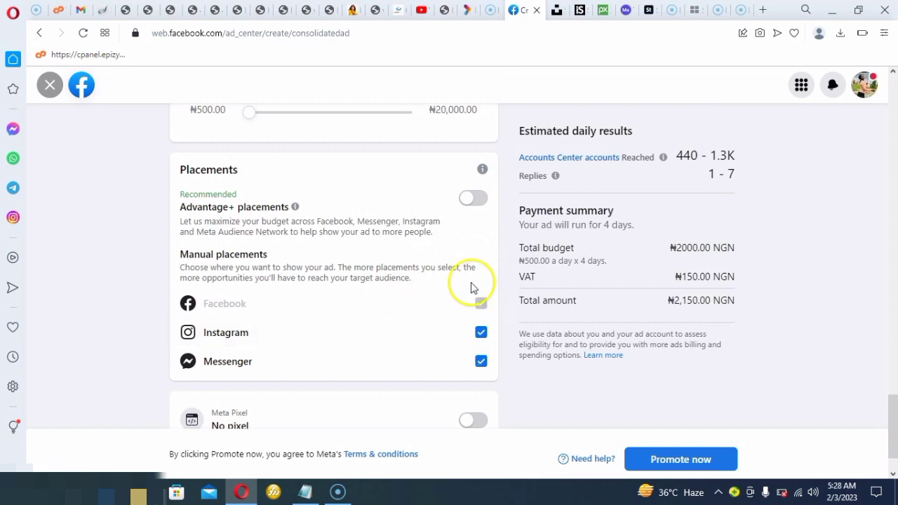
{"action": "left_click", "coordinate": [482, 198]}
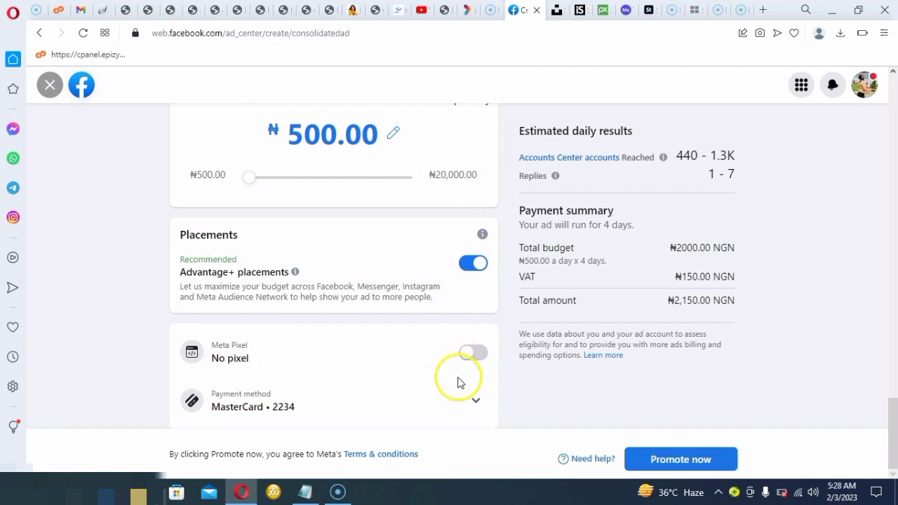
{"action": "left_click", "coordinate": [467, 270]}
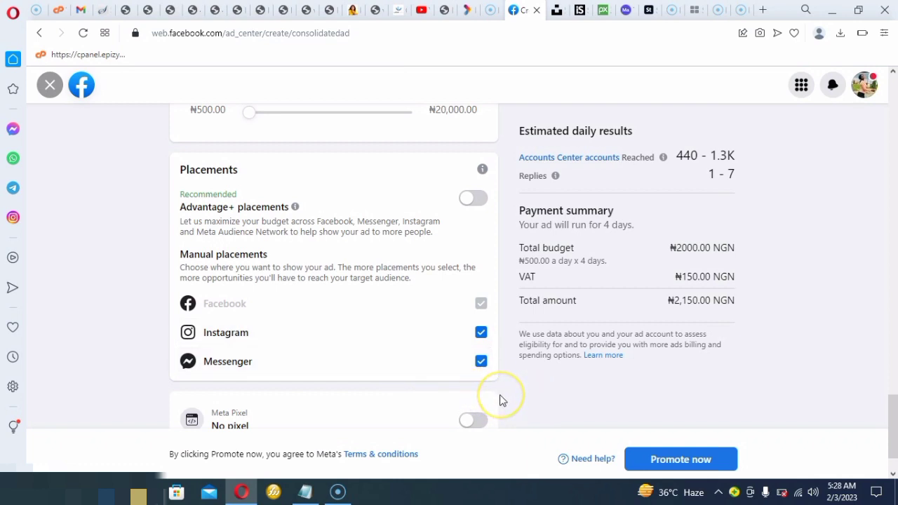
Expand the ad's payment method details
{"action": "scroll", "coordinate": [500, 400], "scroll_direction": "down", "scroll_amount": 2}
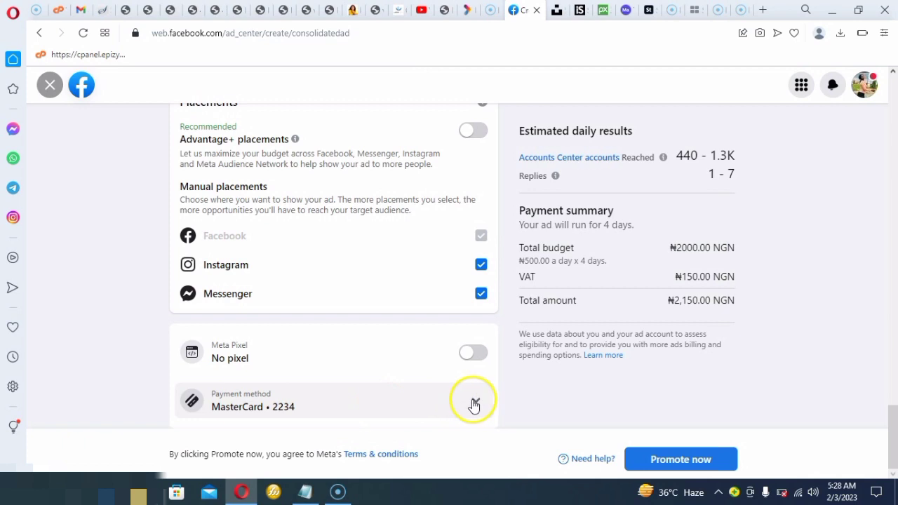
{"action": "left_click", "coordinate": [474, 404]}
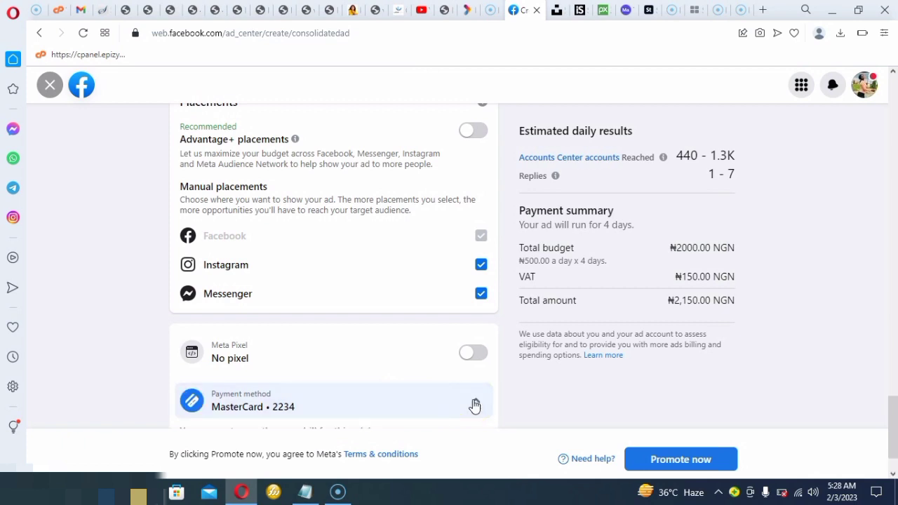